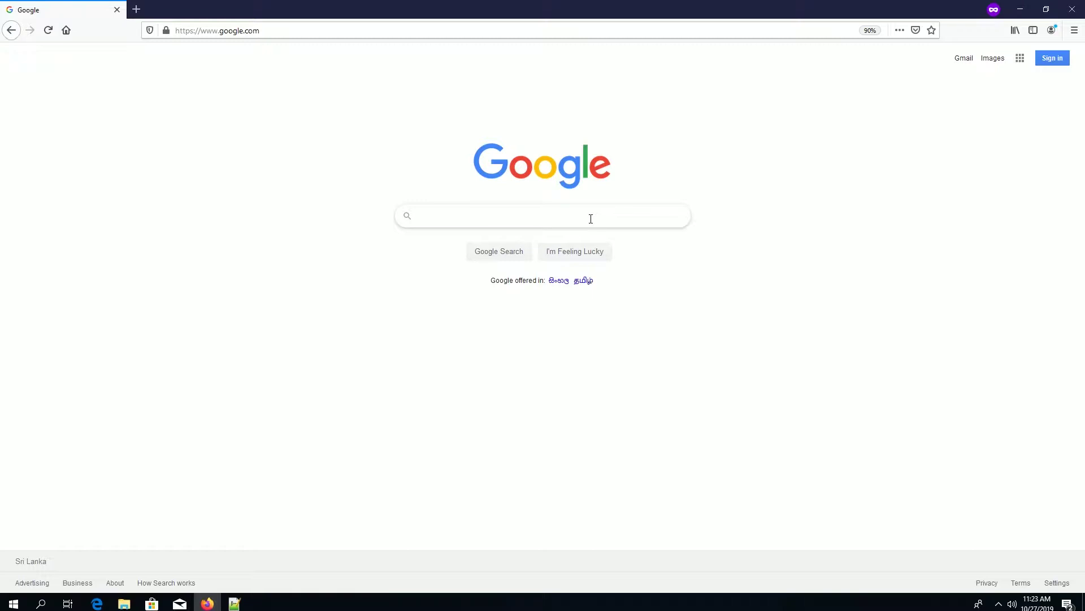
Search Google for "rabbitmq download" and open the "Downloading and Installing RabbitMQ" result in a new tab
{"action": "type", "text": "abb"}
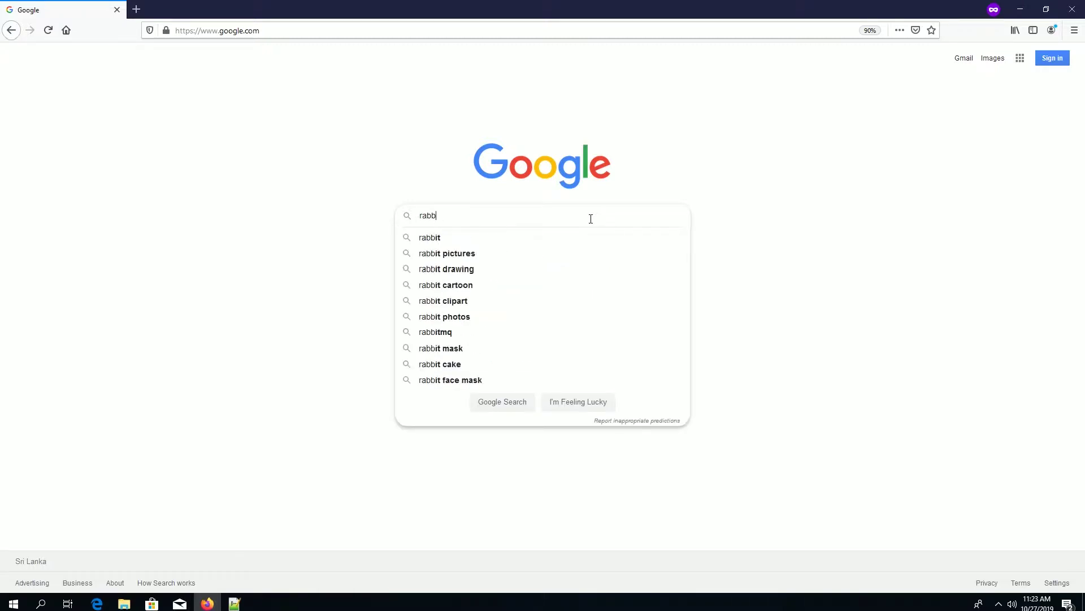
{"action": "type", "text": "itmq download"}
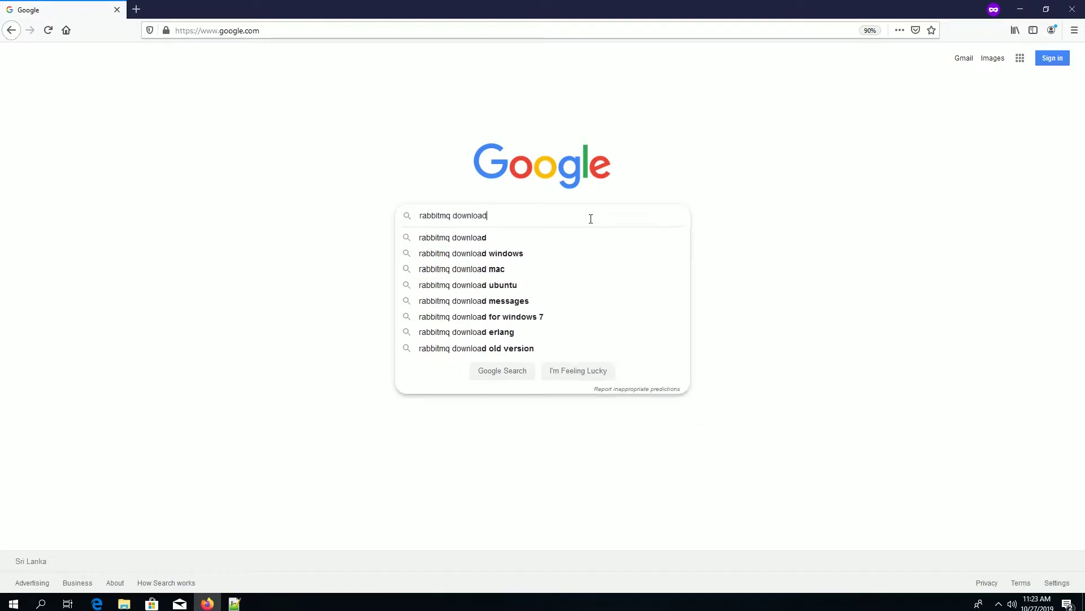
{"action": "key", "text": "Return"}
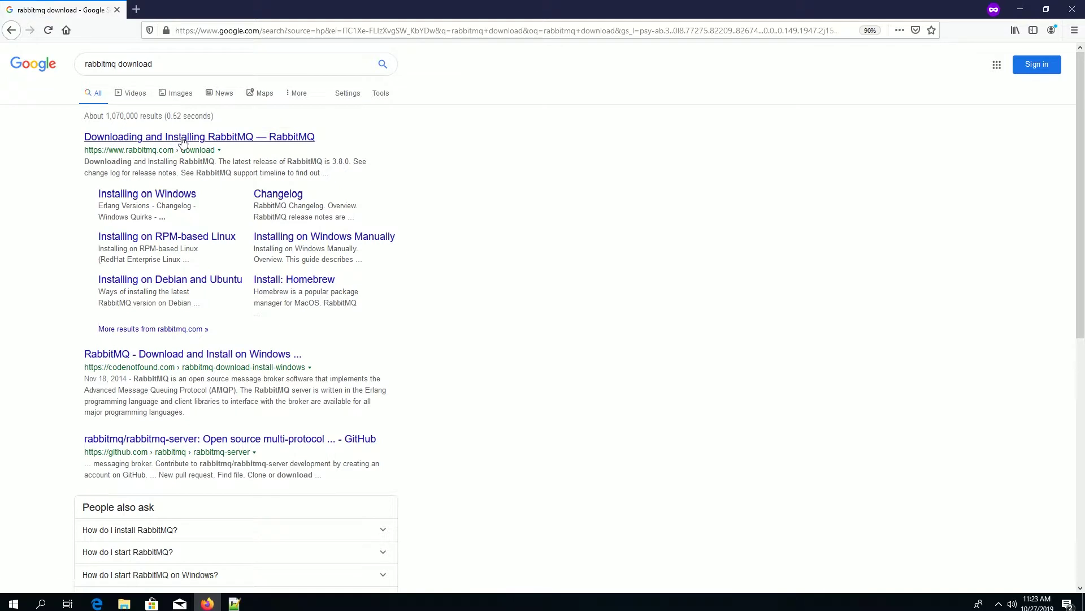
{"action": "middle_click", "coordinate": [180, 141]}
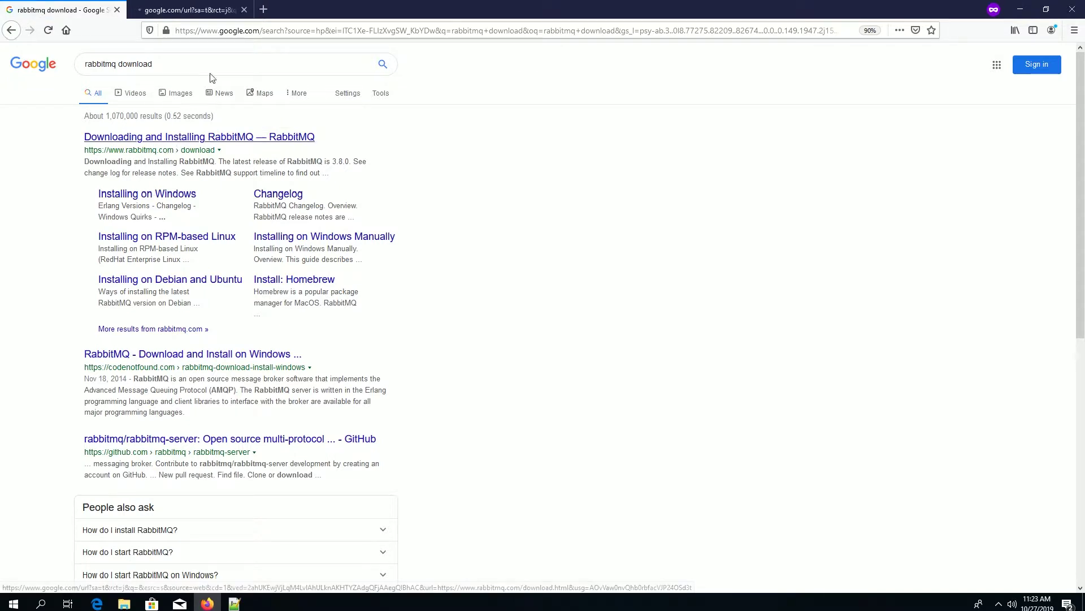
{"action": "left_click", "coordinate": [213, 5]}
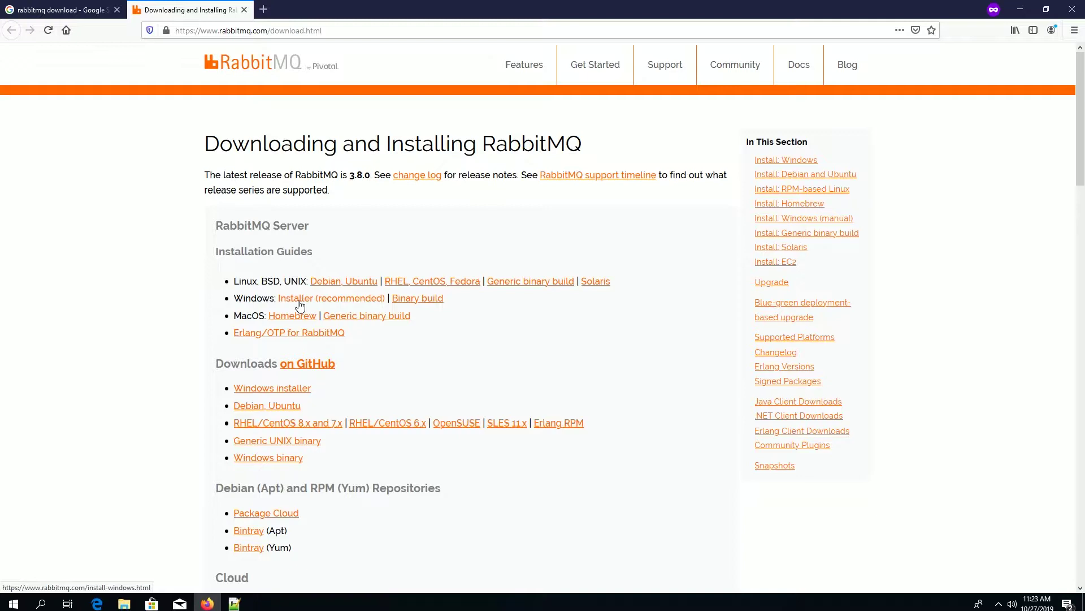
Download the RabbitMQ Windows installer from the page's GitHub downloads list and save the file
{"action": "left_click", "coordinate": [299, 302]}
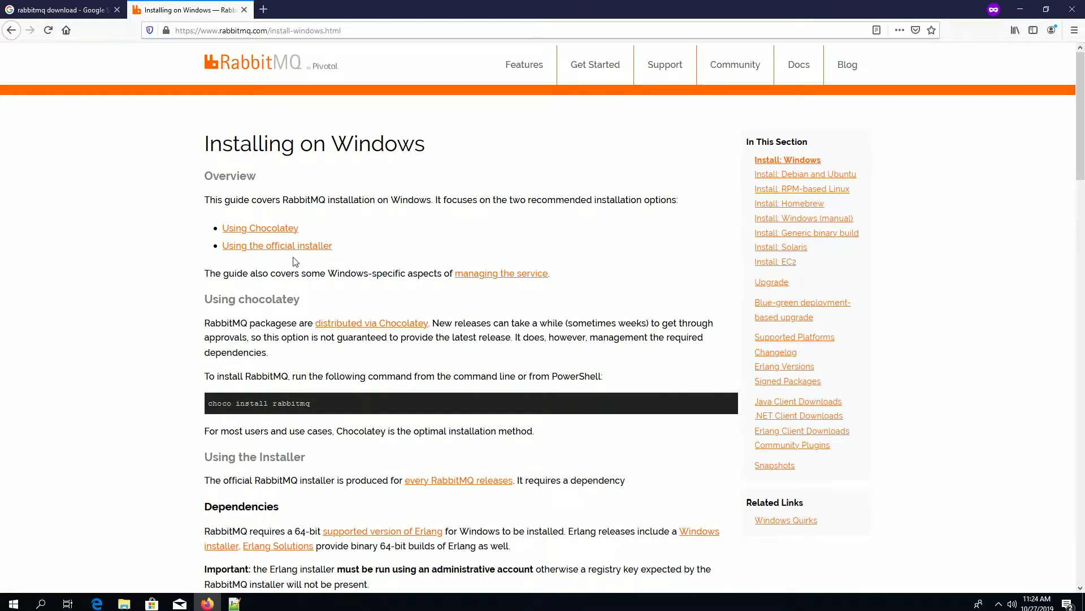
{"action": "left_click", "coordinate": [12, 30]}
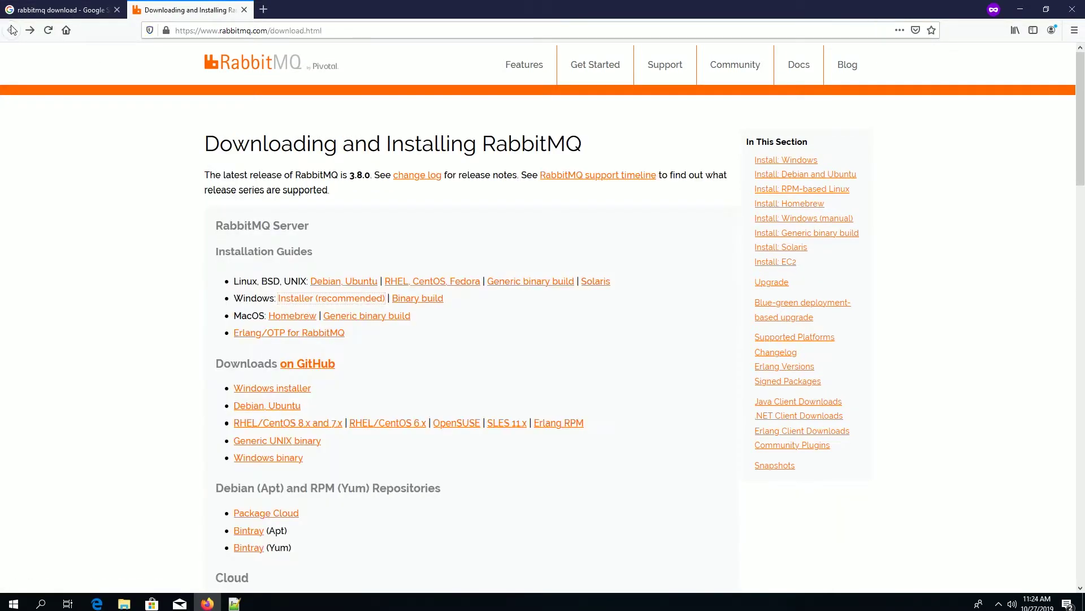
{"action": "scroll", "coordinate": [346, 308], "scroll_direction": "down", "scroll_amount": 2}
{"action": "left_click", "coordinate": [290, 278]}
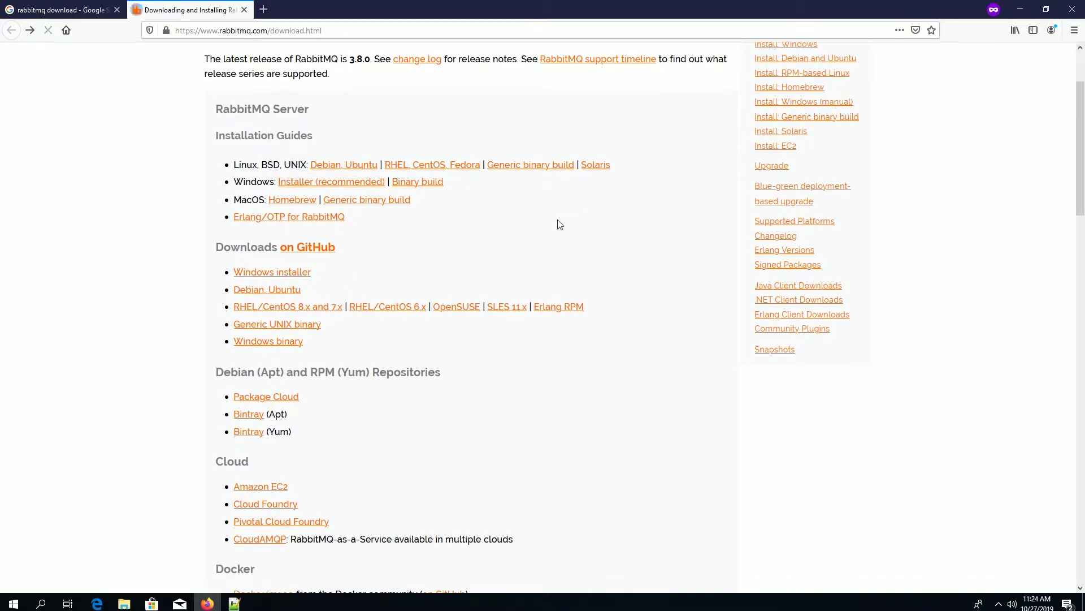
{"action": "left_click", "coordinate": [213, 170]}
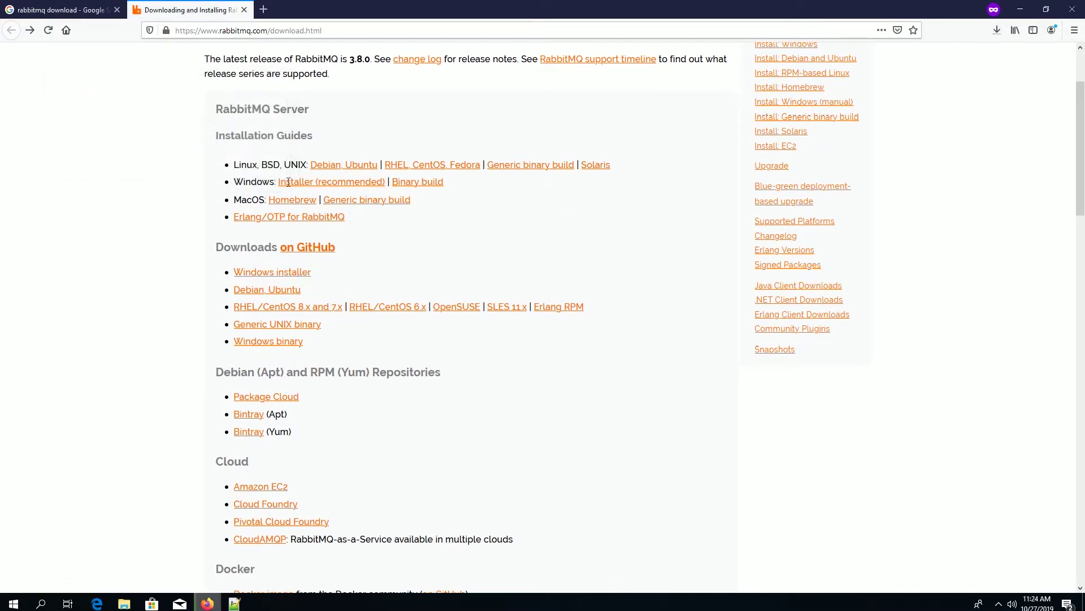
Check the download progress of rabbitmq-server-3.8.0.exe
{"action": "scroll", "coordinate": [586, 281], "scroll_direction": "up", "scroll_amount": 1}
{"action": "left_click", "coordinate": [992, 29]}
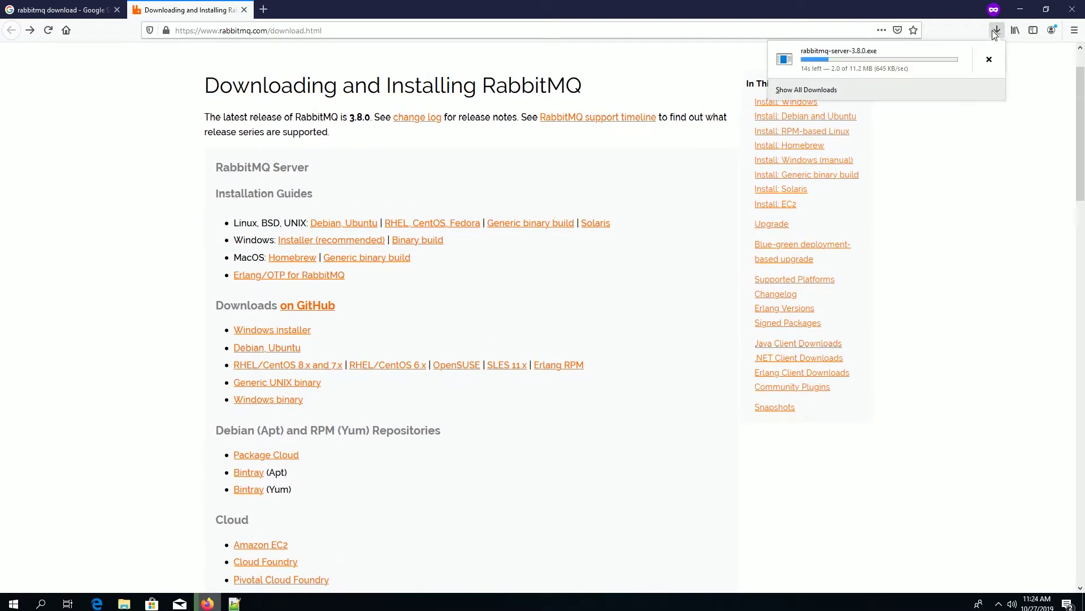
{"action": "left_click", "coordinate": [389, 186]}
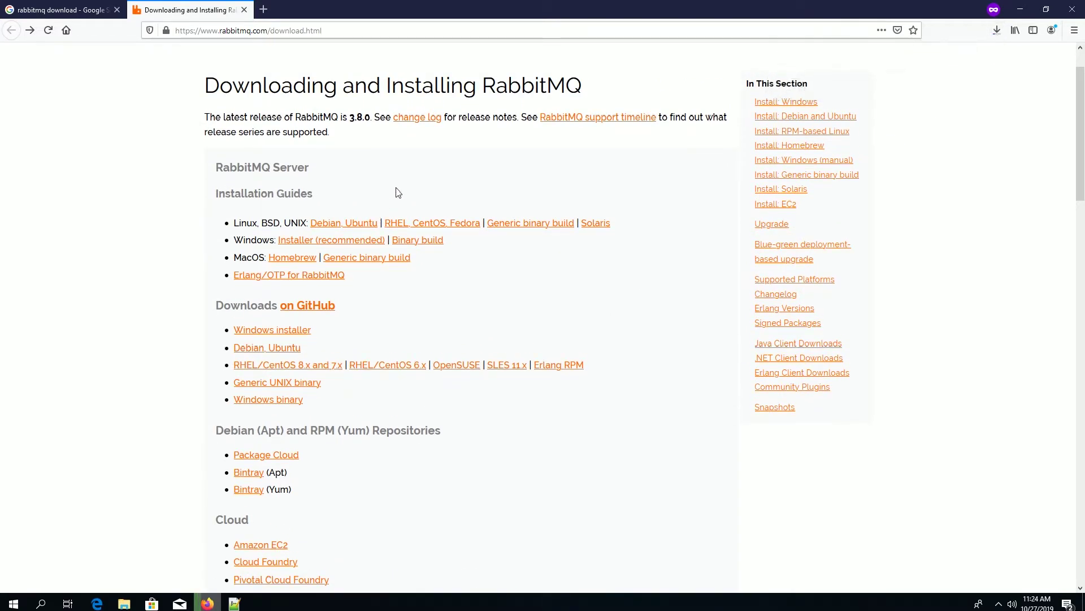
{"action": "left_click", "coordinate": [995, 31]}
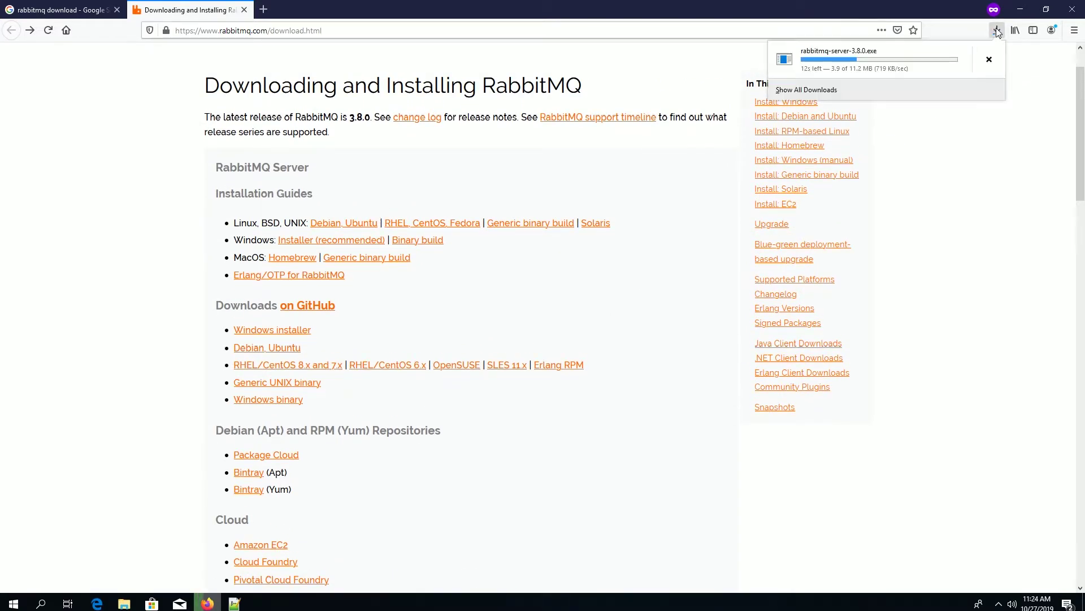
{"action": "left_click", "coordinate": [460, 177]}
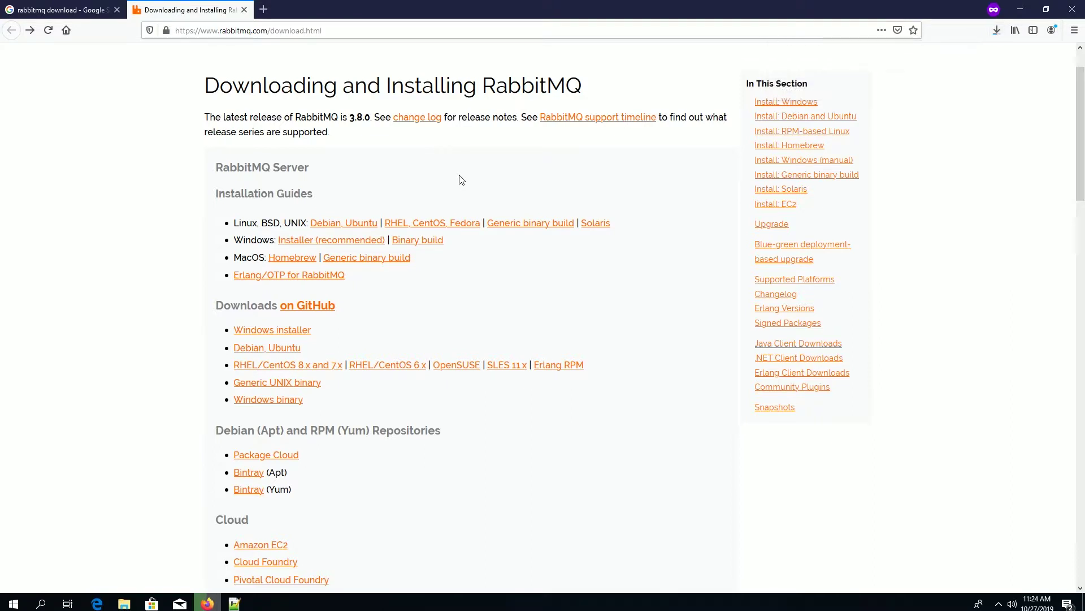
Search the web for "erlang" in a new tab and open the Erlang Programming Language website
{"action": "left_click", "coordinate": [264, 8]}
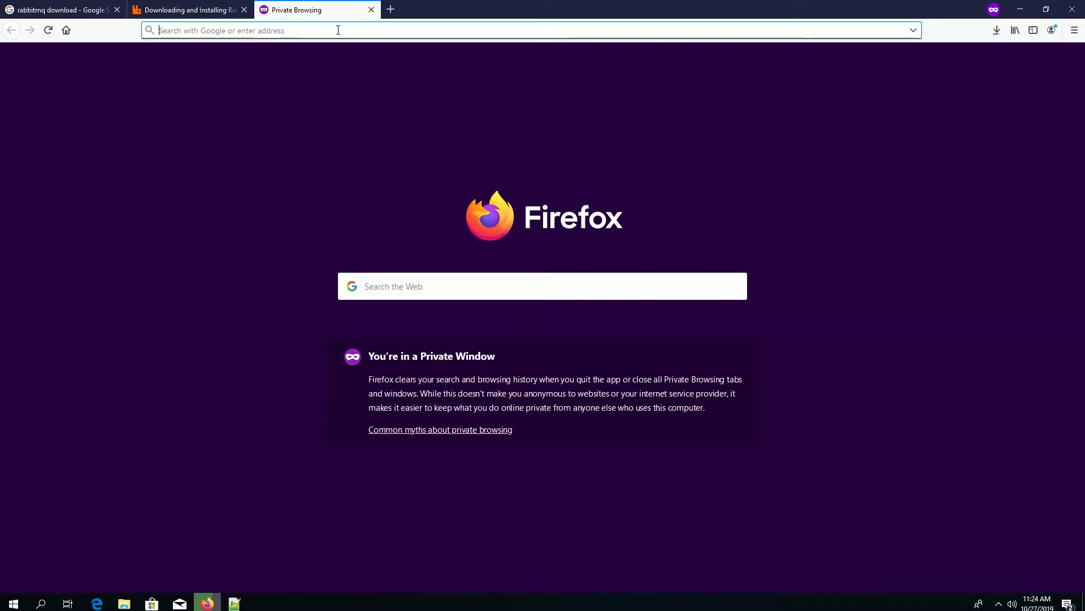
{"action": "type", "text": "erlang"}
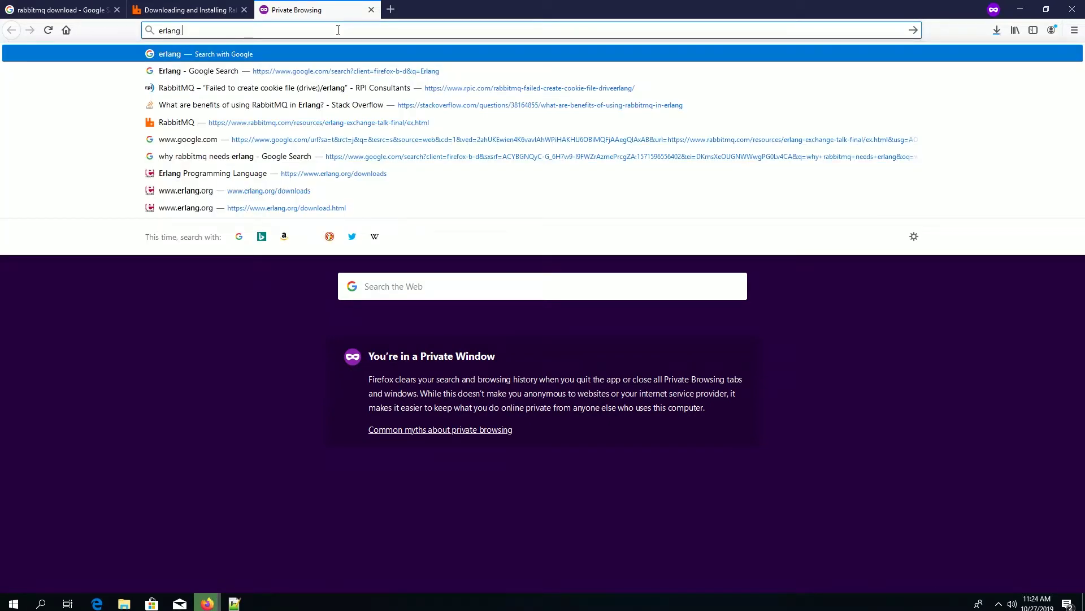
{"action": "key", "text": "Return"}
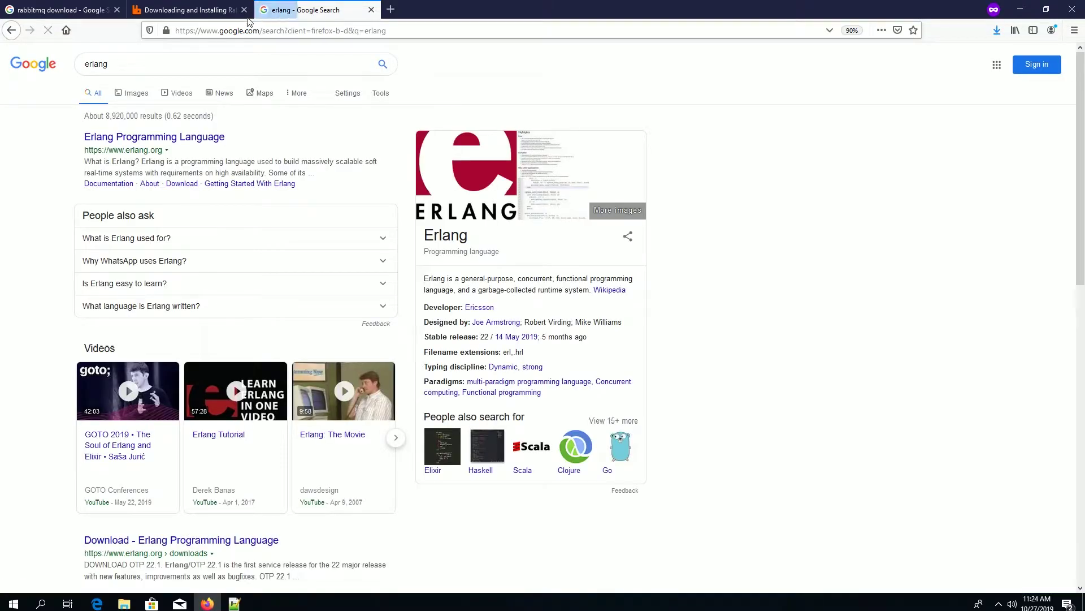
{"action": "left_click", "coordinate": [208, 71]}
{"action": "key", "text": "Escape"}
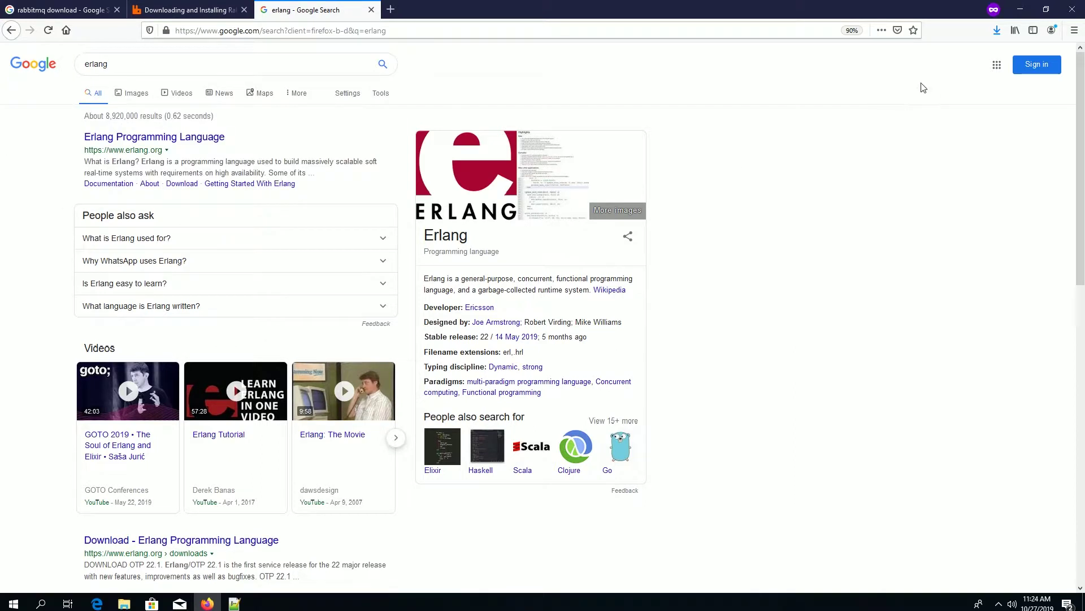
{"action": "left_click", "coordinate": [141, 139]}
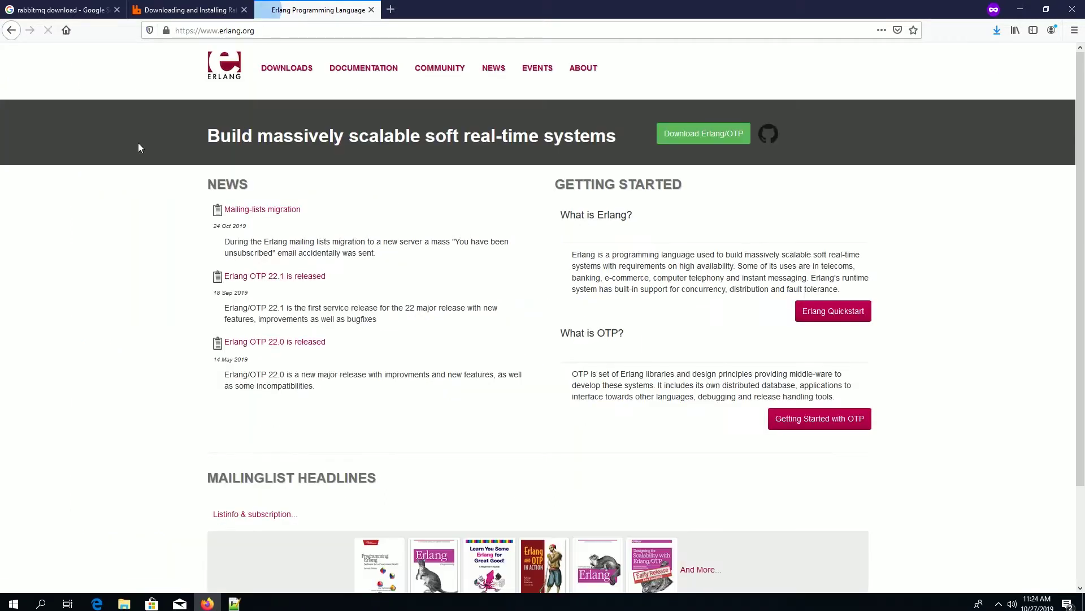
Download the OTP 22.1 Windows 64-bit Binary File from Erlang's downloads page and save it
{"action": "left_click", "coordinate": [274, 64]}
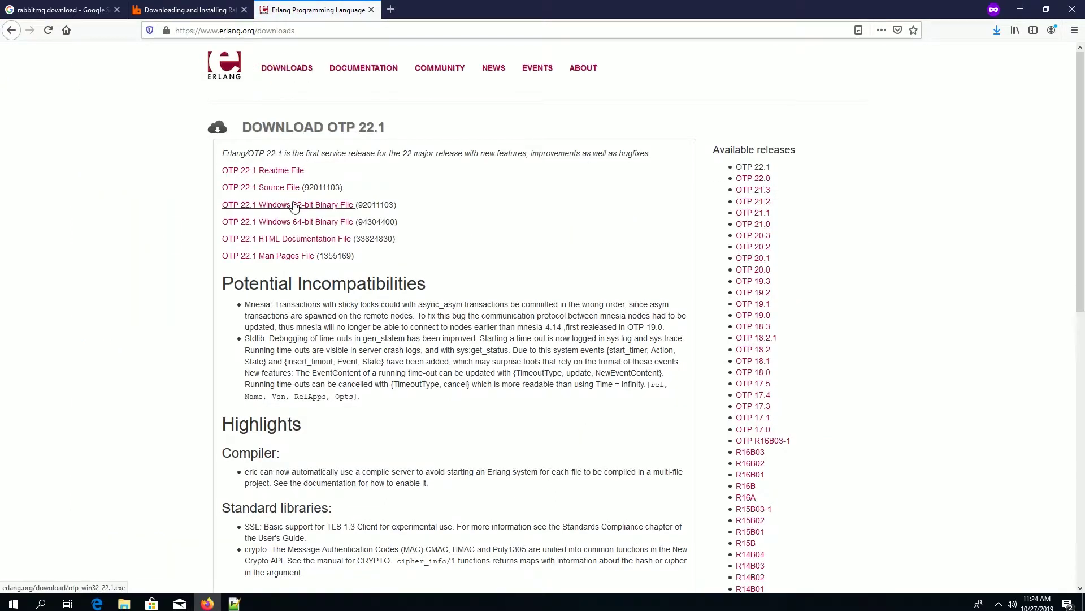
{"action": "left_click", "coordinate": [296, 224]}
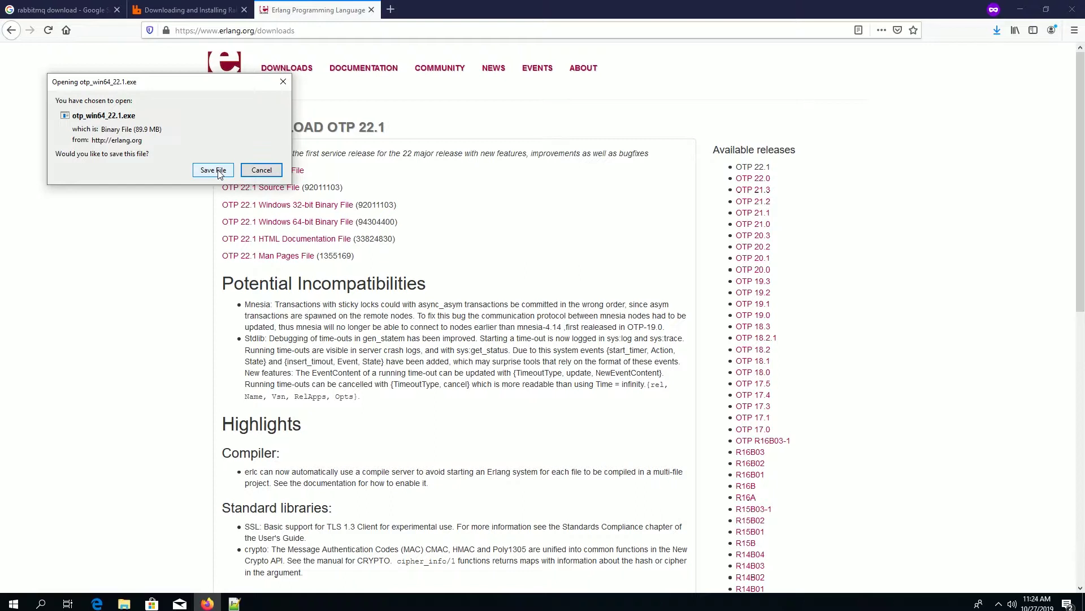
{"action": "left_click", "coordinate": [213, 170]}
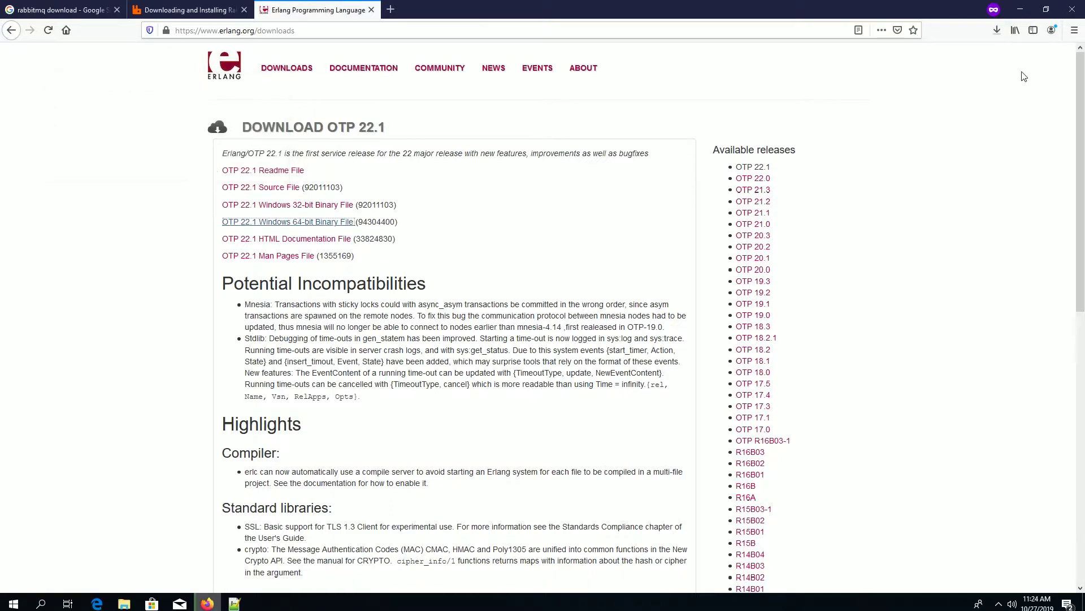
Show the downloaded files in their folder, run otp_win64_22.1.exe and allow it to make changes to the device
{"action": "left_click", "coordinate": [997, 29]}
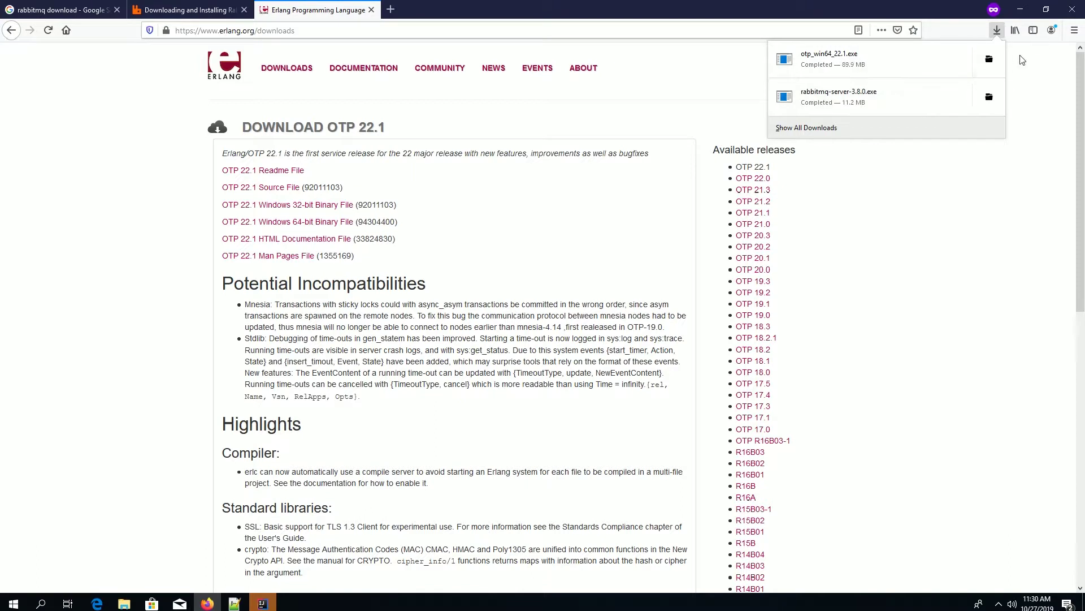
{"action": "left_click", "coordinate": [1012, 92]}
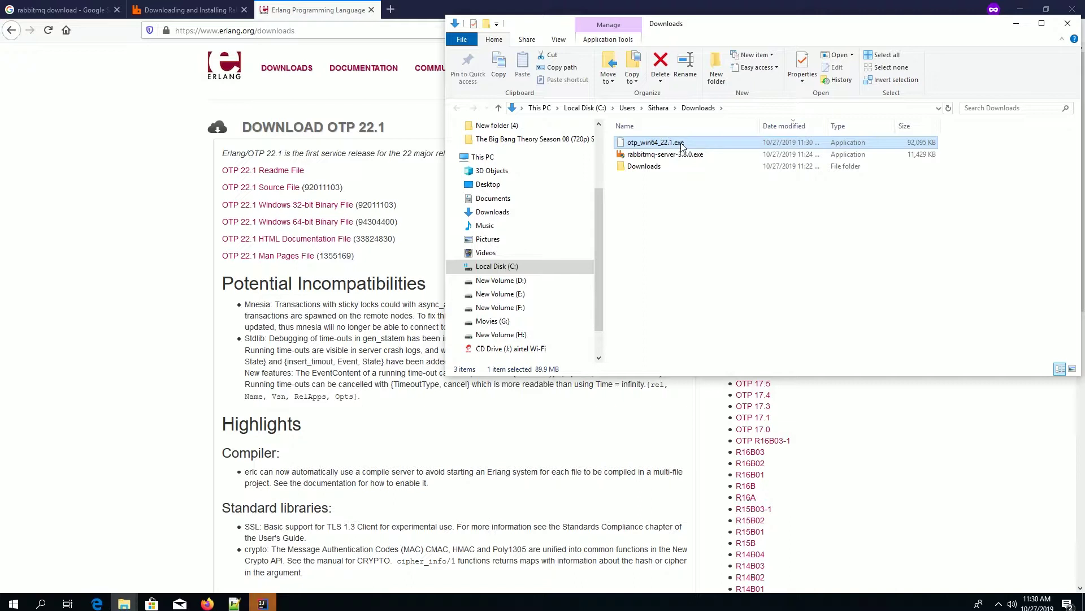
{"action": "left_click_drag", "start_coordinate": [782, 27], "coordinate": [656, 44]}
{"action": "double_click", "coordinate": [557, 160]}
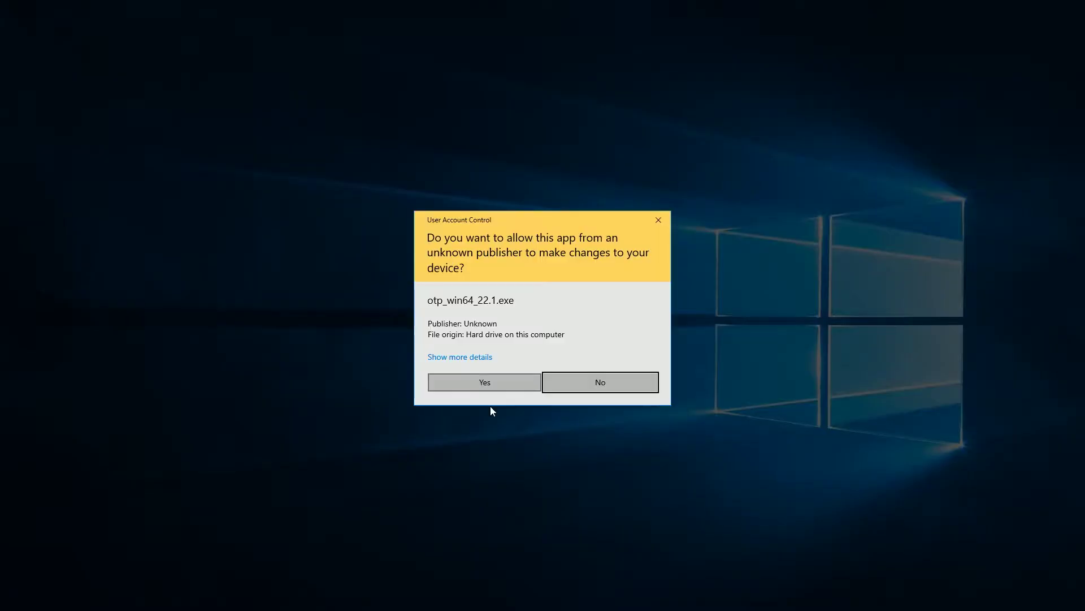
{"action": "left_click", "coordinate": [507, 383]}
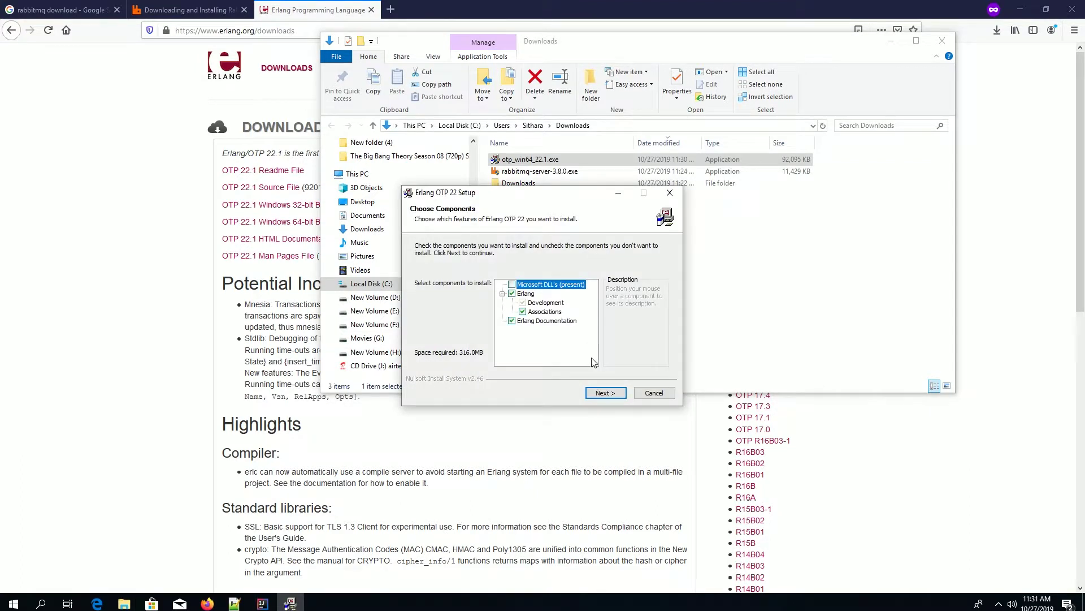
Install Erlang OTP 22 with the default components, destination folder and Start Menu folder, and close the setup
{"action": "left_click", "coordinate": [604, 394]}
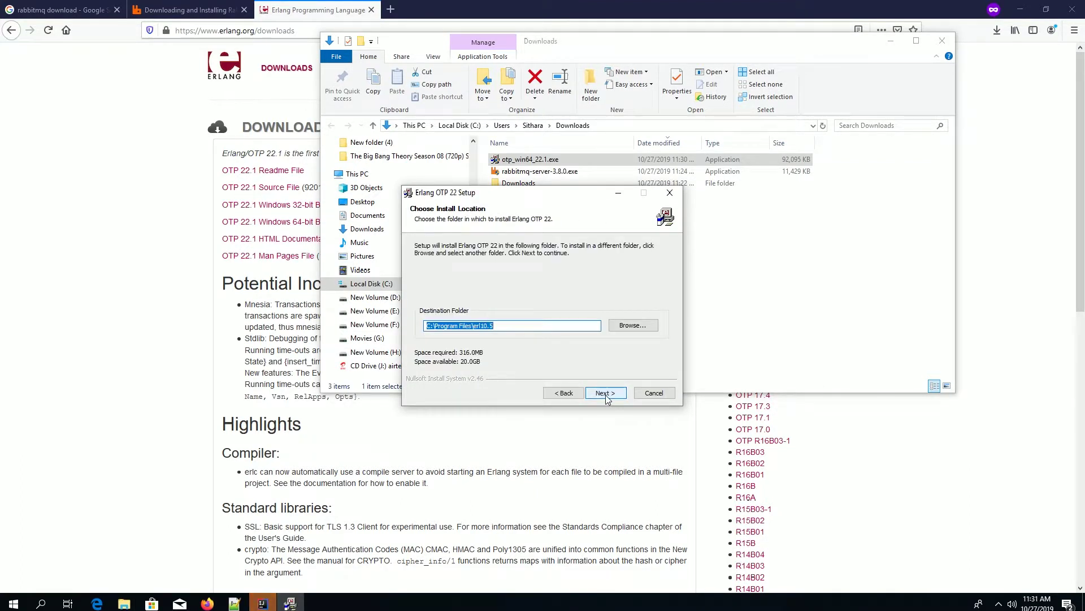
{"action": "left_click", "coordinate": [606, 394]}
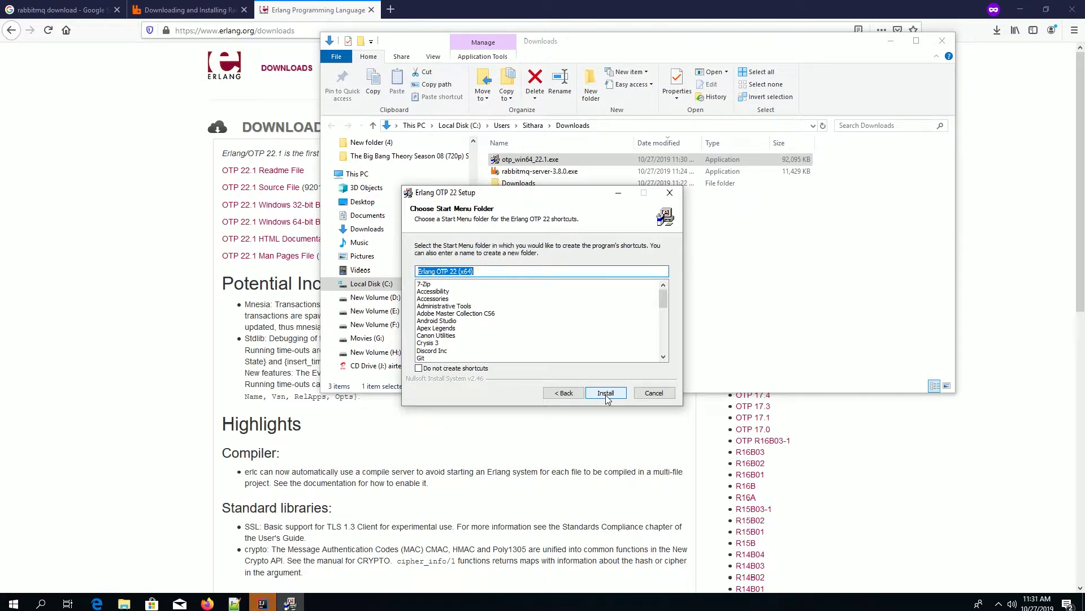
{"action": "left_click", "coordinate": [605, 393]}
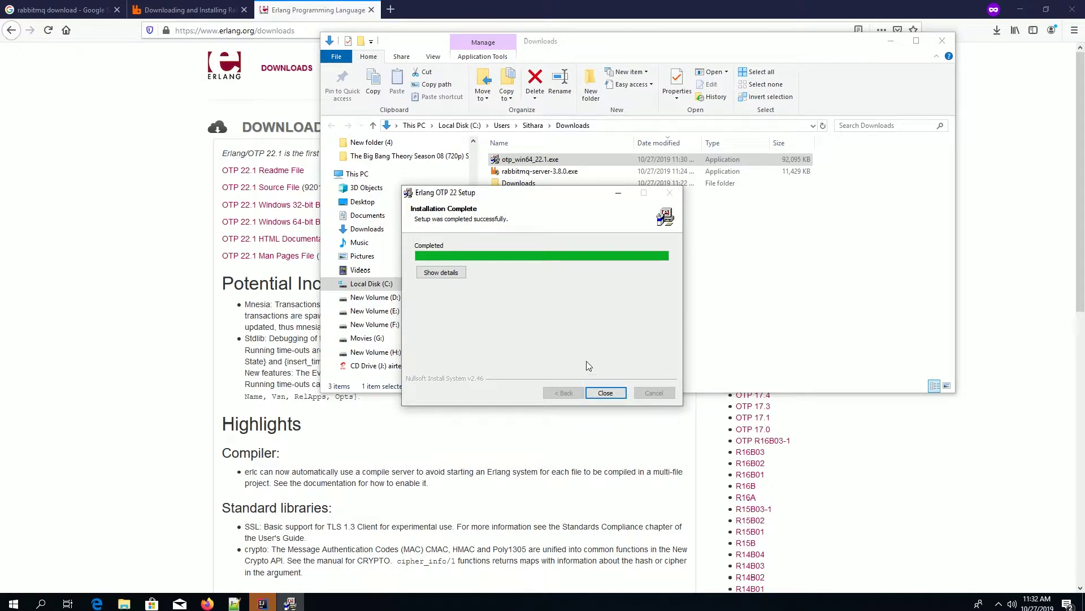
{"action": "left_click", "coordinate": [603, 392]}
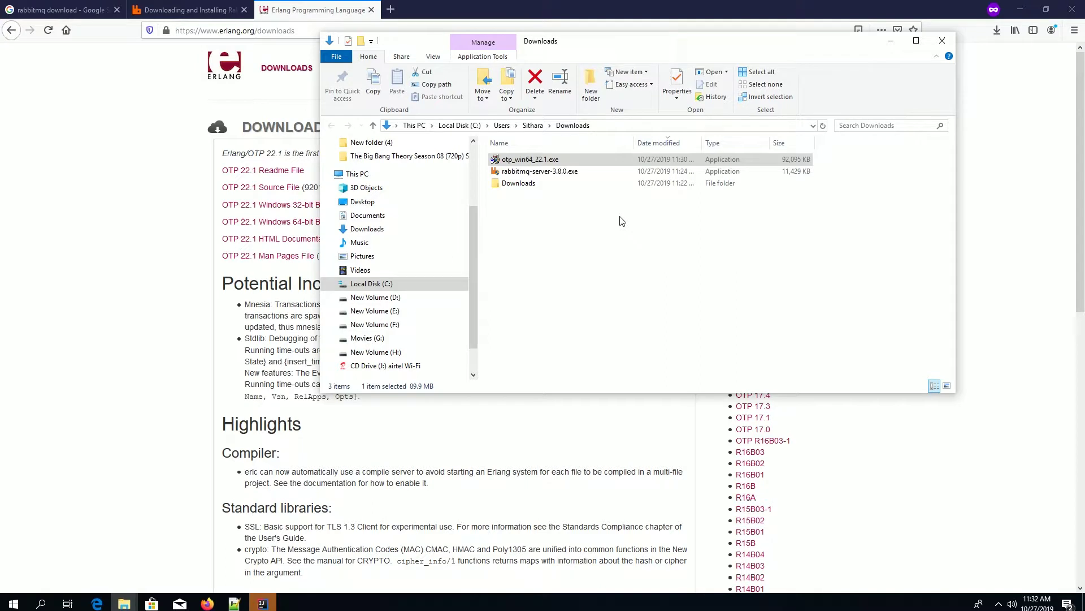
Run rabbitmq-server-3.8.0.exe with permission to make changes, install RabbitMQ Server with the default components and location, and finish the setup
{"action": "double_click", "coordinate": [535, 172]}
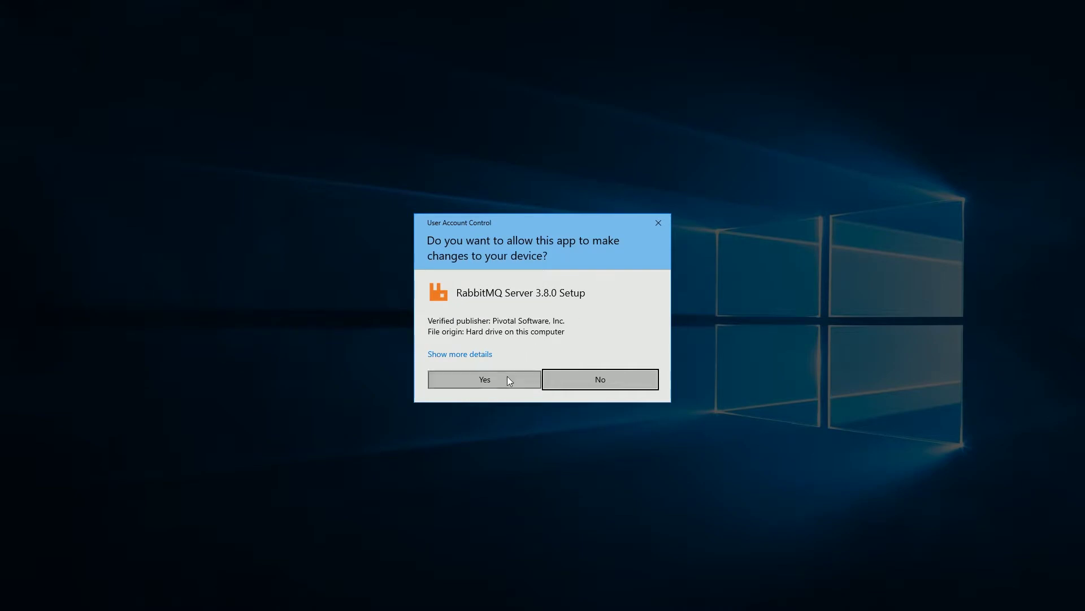
{"action": "left_click", "coordinate": [507, 377]}
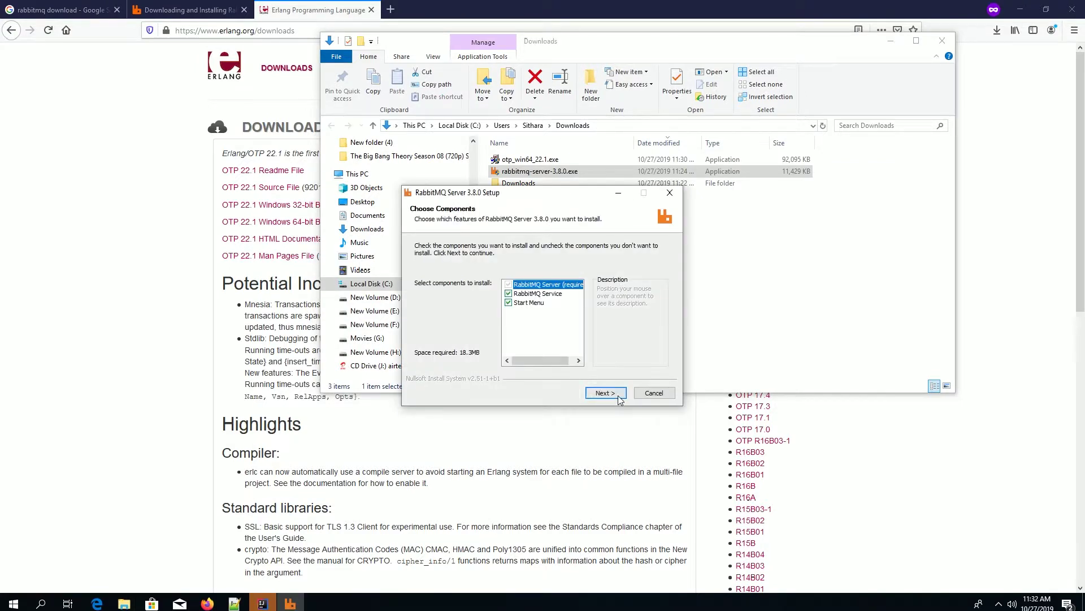
{"action": "left_click", "coordinate": [619, 398]}
{"action": "left_click", "coordinate": [621, 398]}
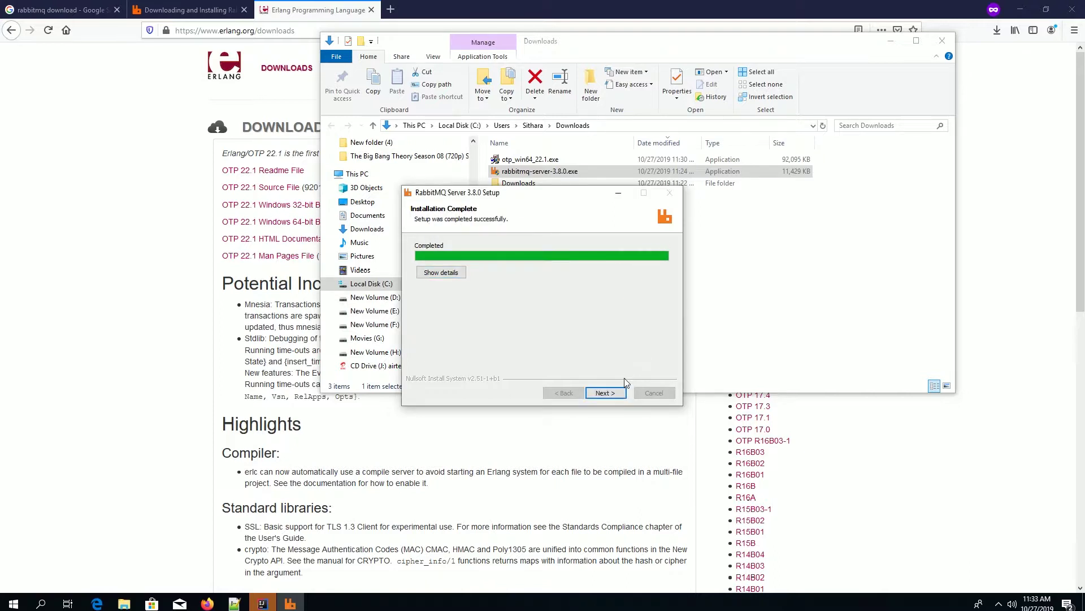
{"action": "left_click", "coordinate": [611, 393]}
{"action": "left_click", "coordinate": [606, 393]}
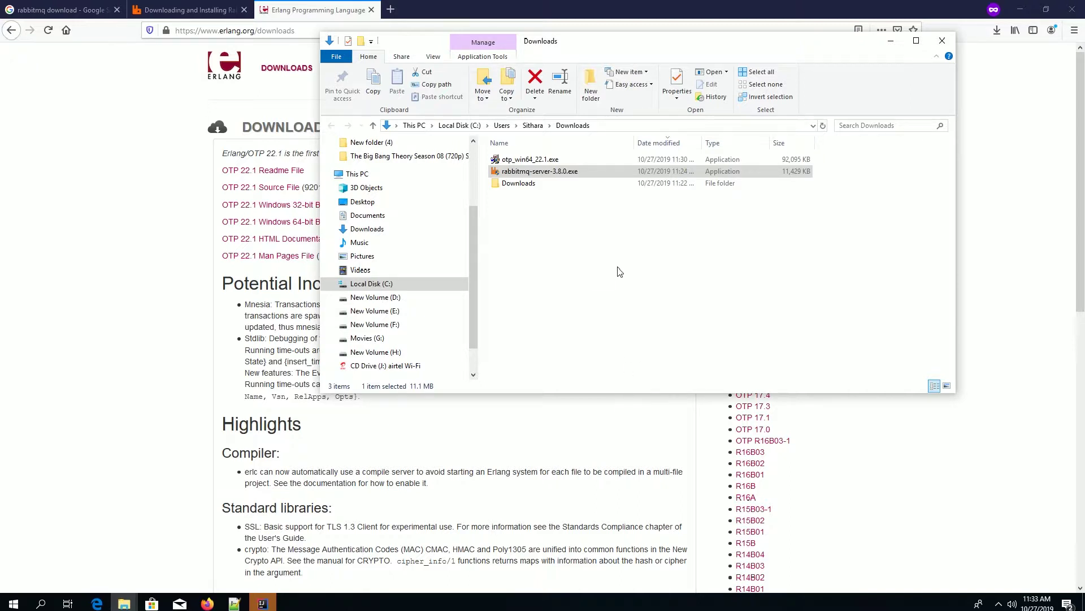
Run RabbitMQ Service - start with permission to make changes, and close its console window
{"action": "left_click", "coordinate": [13, 603]}
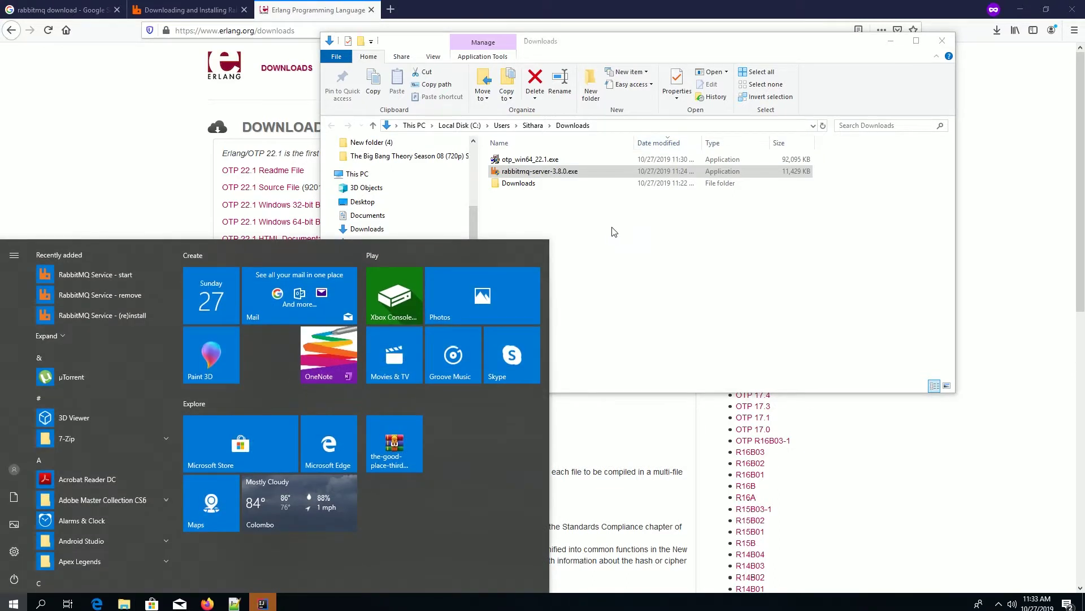
{"action": "left_click", "coordinate": [613, 232]}
{"action": "key", "text": "super"}
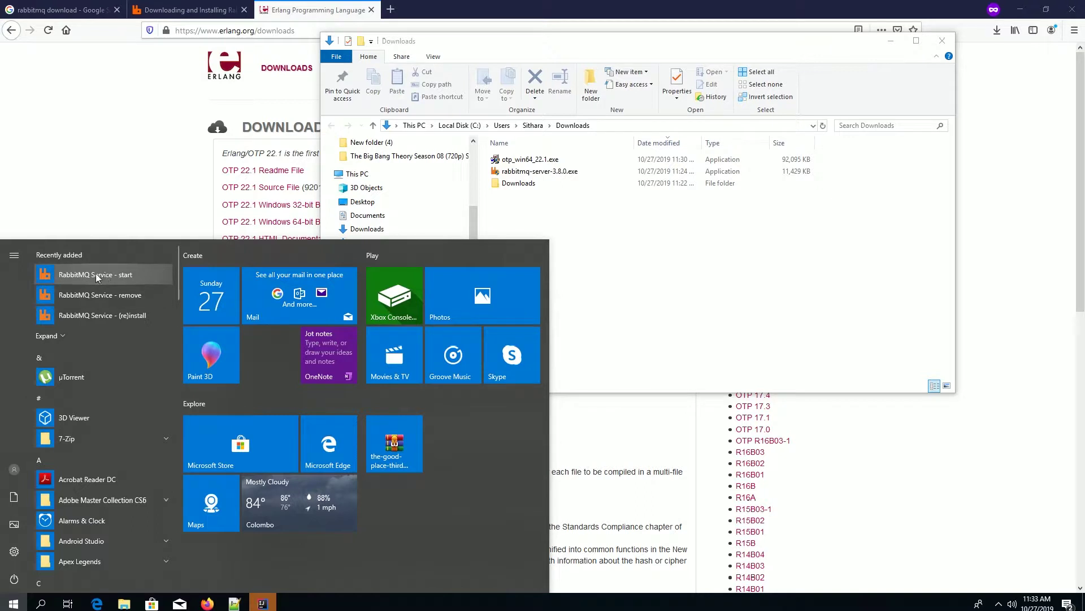
{"action": "left_click", "coordinate": [108, 277]}
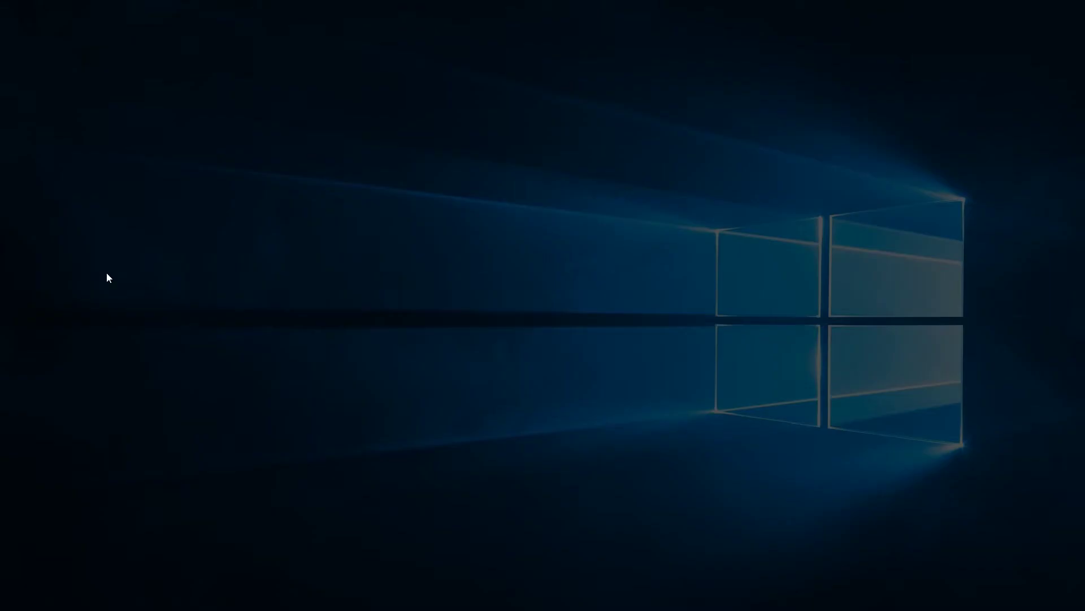
{"action": "left_click", "coordinate": [482, 374]}
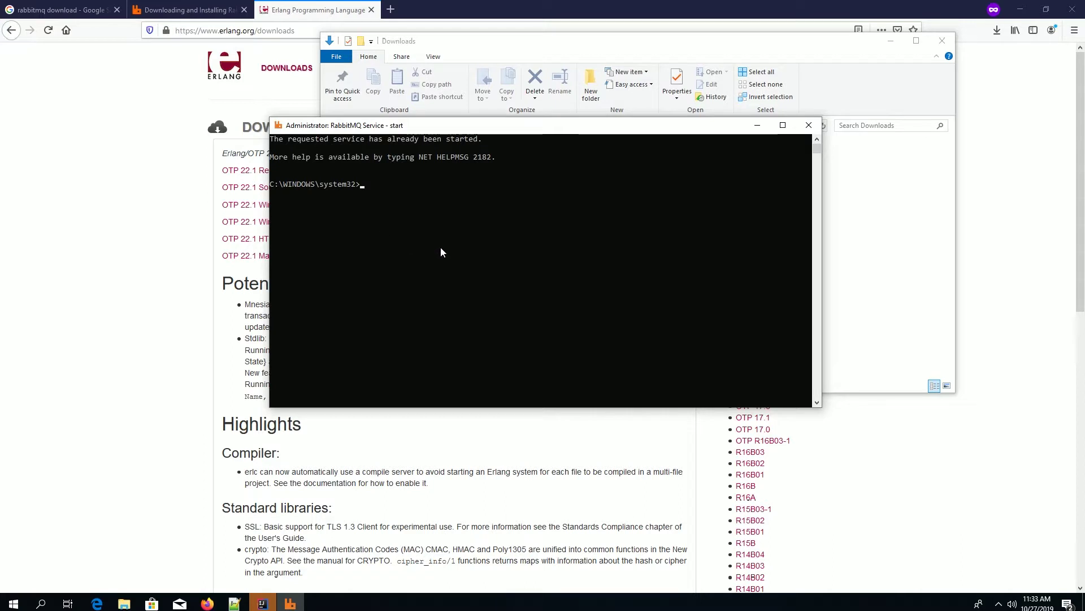
{"action": "left_click", "coordinate": [808, 125]}
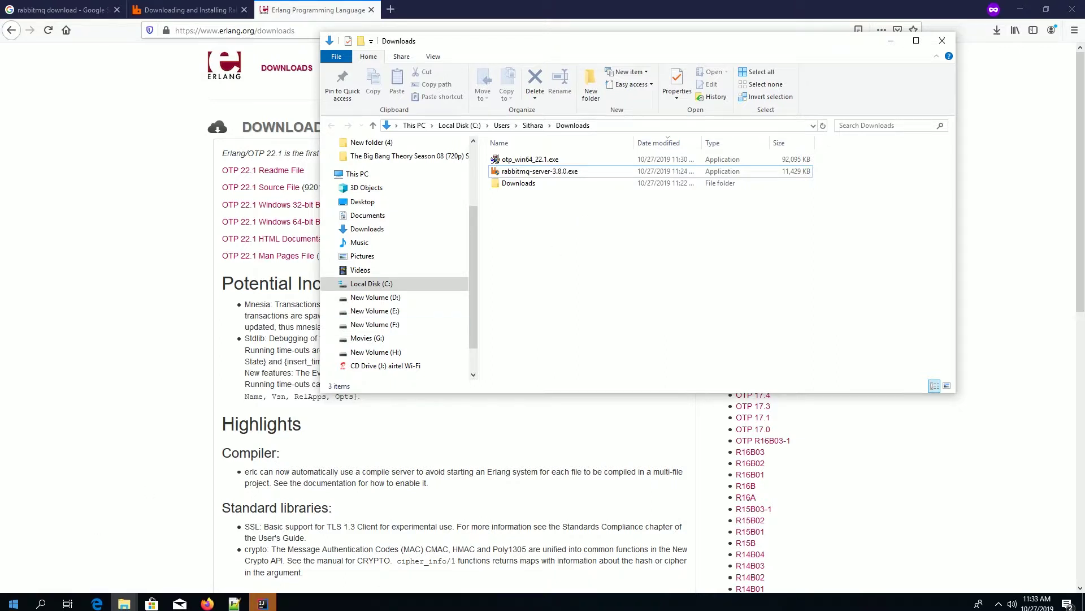
Open RabbitMQ Command Prompt (sbin dir) from the RabbitMQ Server program group with administrator permission
{"action": "left_click", "coordinate": [13, 603]}
{"action": "scroll", "coordinate": [120, 388], "scroll_direction": "down", "scroll_amount": 3}
{"action": "scroll", "coordinate": [120, 387], "scroll_direction": "down", "scroll_amount": 8}
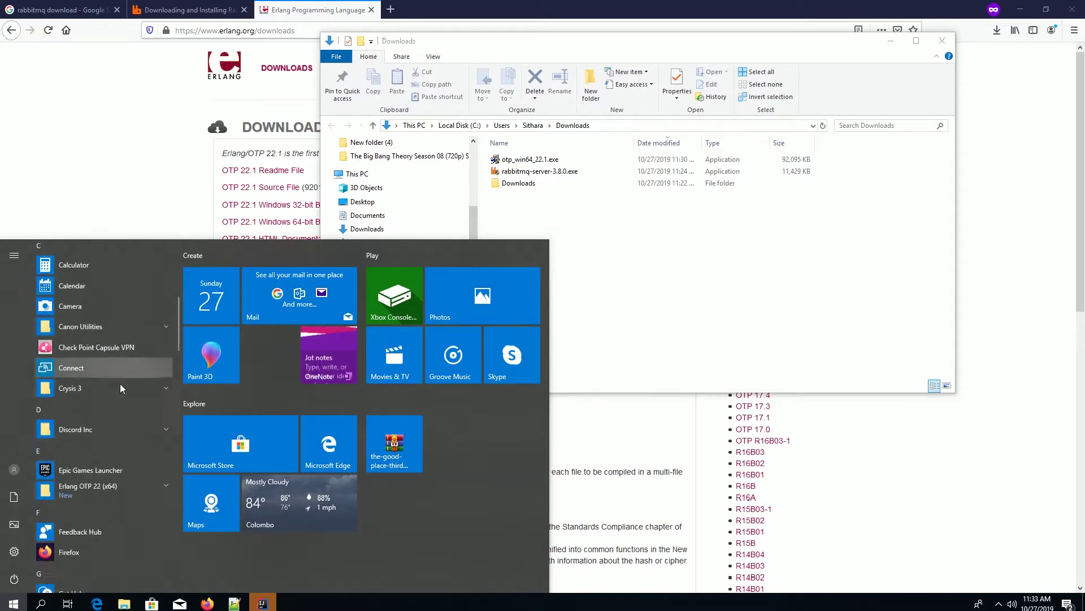
{"action": "scroll", "coordinate": [120, 388], "scroll_direction": "down", "scroll_amount": 8}
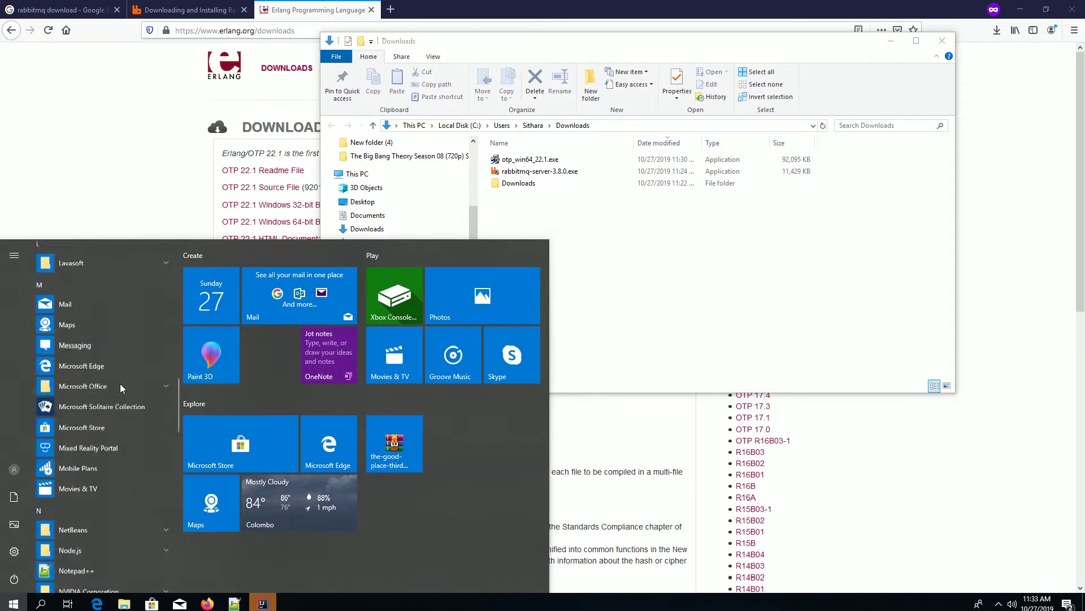
{"action": "scroll", "coordinate": [120, 388], "scroll_direction": "down", "scroll_amount": 8}
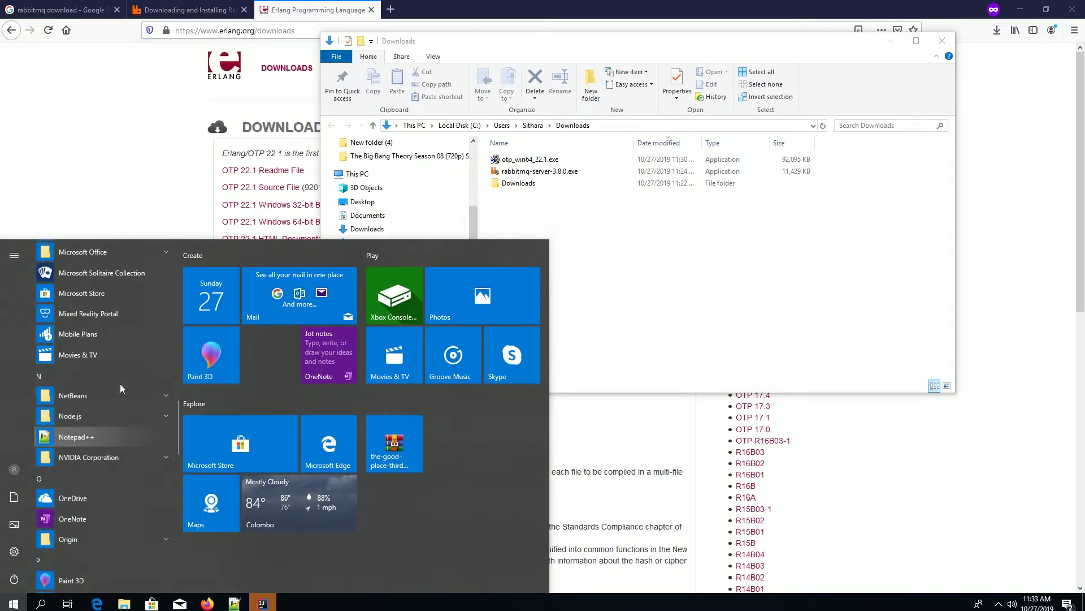
{"action": "scroll", "coordinate": [120, 383], "scroll_direction": "up", "scroll_amount": 1}
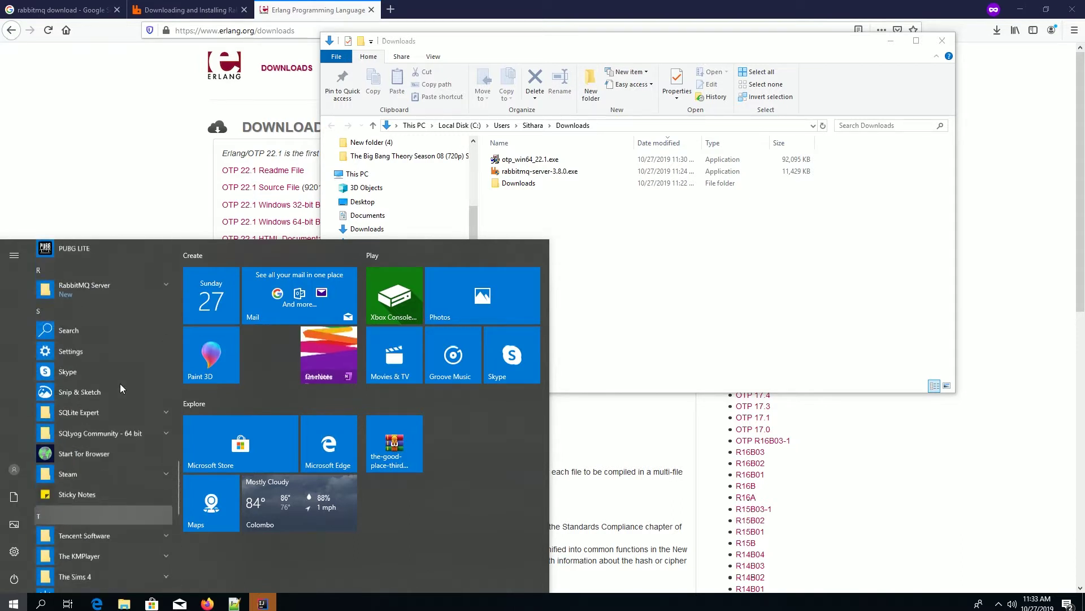
{"action": "left_click", "coordinate": [153, 308]}
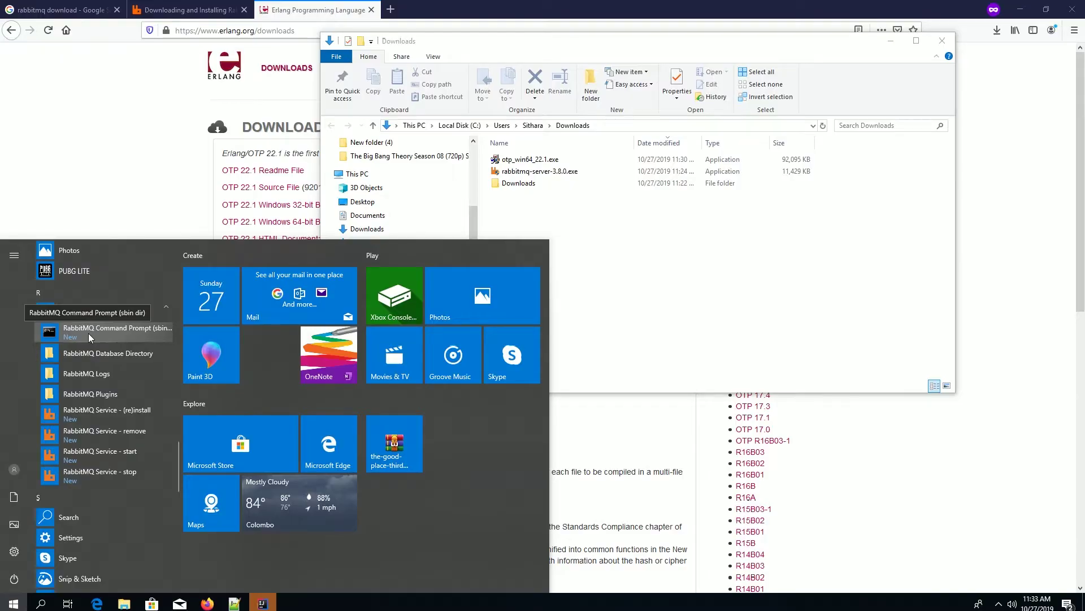
{"action": "left_click", "coordinate": [88, 333]}
{"action": "left_click", "coordinate": [437, 376]}
{"action": "left_click_drag", "start_coordinate": [347, 70], "coordinate": [629, 180]}
{"action": "left_click", "coordinate": [634, 305]}
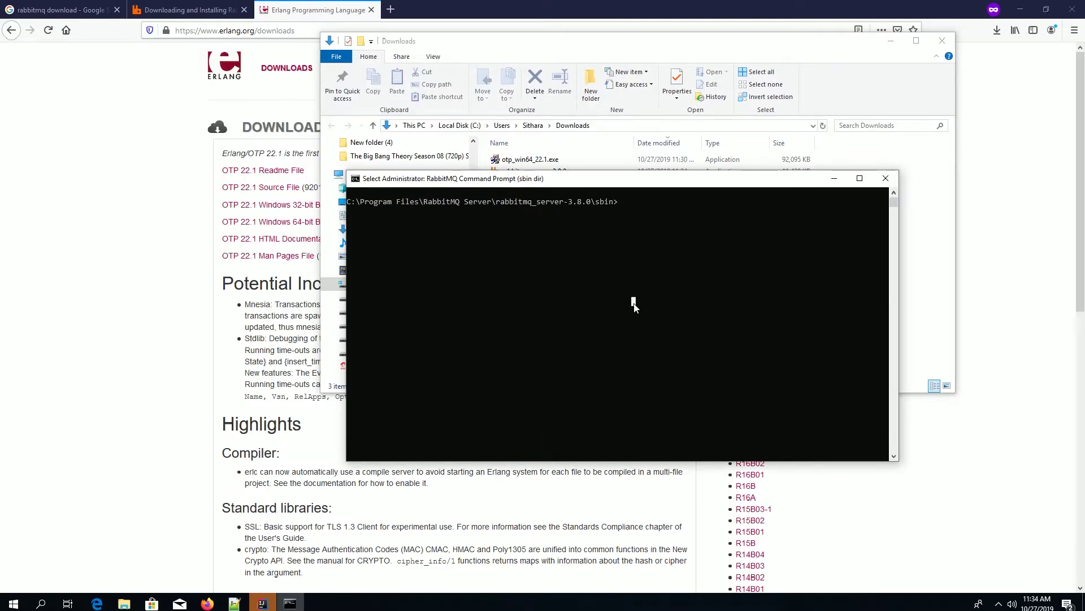
Stop the RabbitMQ node by running rabbitmqctl stop in the command prompt
{"action": "type", "text": "rabb"}
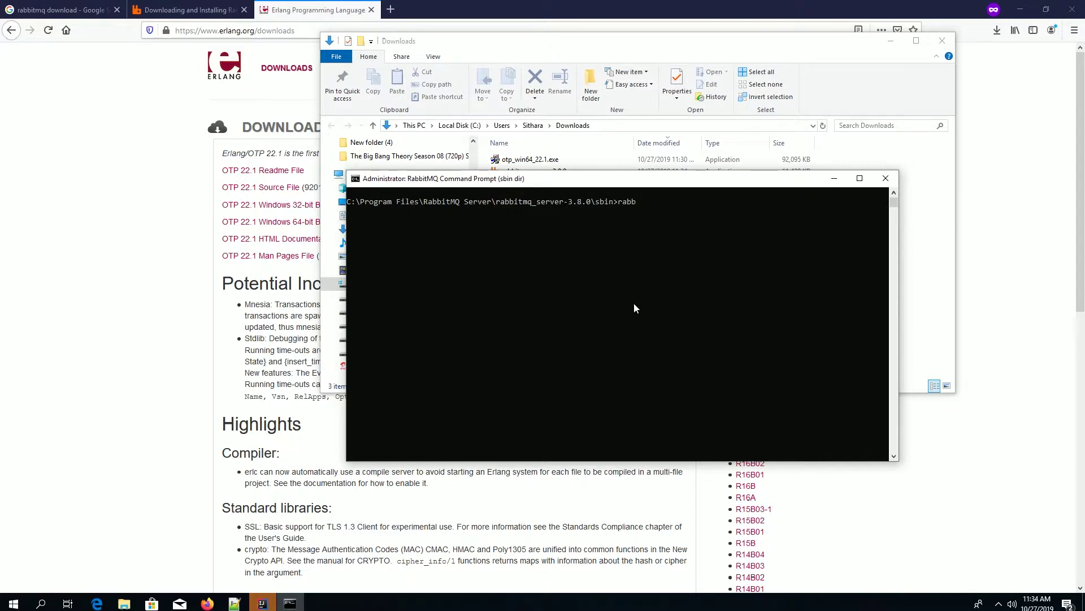
{"action": "type", "text": "itmqctl stop"}
{"action": "key", "text": "Return"}
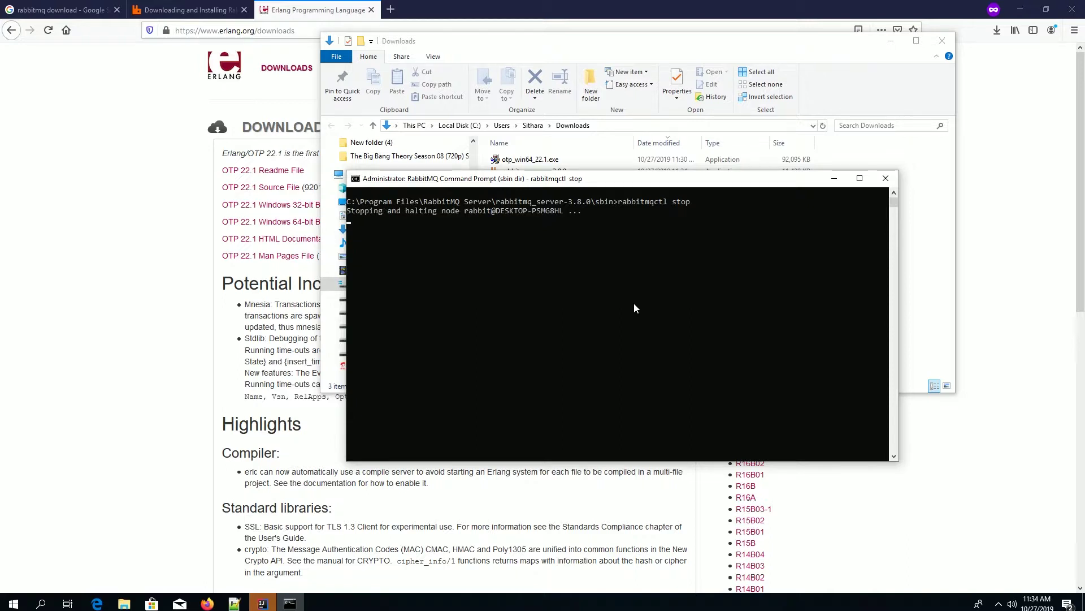
Try to start the RabbitMQ node with the command rabbitmqctl start
{"action": "key", "text": "Up"}
{"action": "key", "text": "BackSpace"}
{"action": "key", "text": "BackSpace"}
{"action": "key", "text": "BackSpace"}
{"action": "key", "text": "BackSpace"}
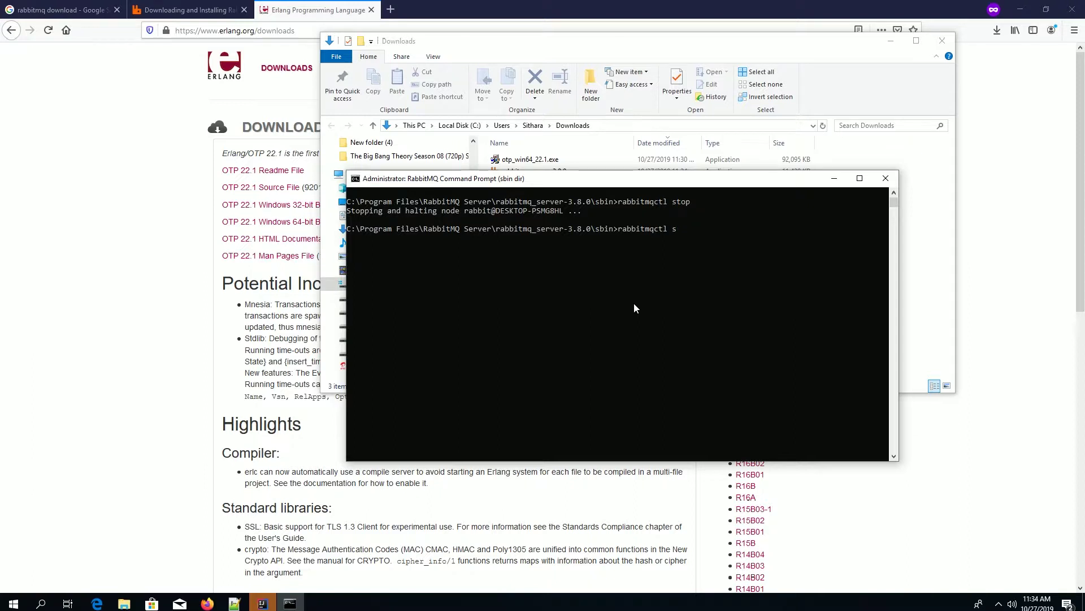
{"action": "type", "text": "start"}
{"action": "key", "text": "Return"}
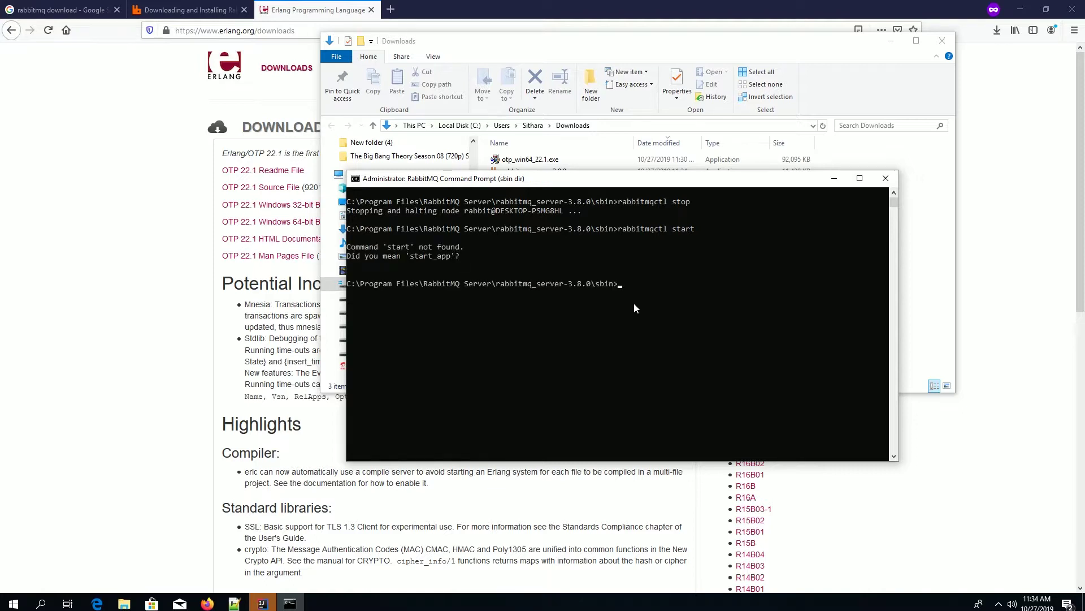
Start the RabbitMQ node by running rabbitmqctl start_app
{"action": "key", "text": "Up"}
{"action": "type", "text": "_app"}
{"action": "key", "text": "Return"}
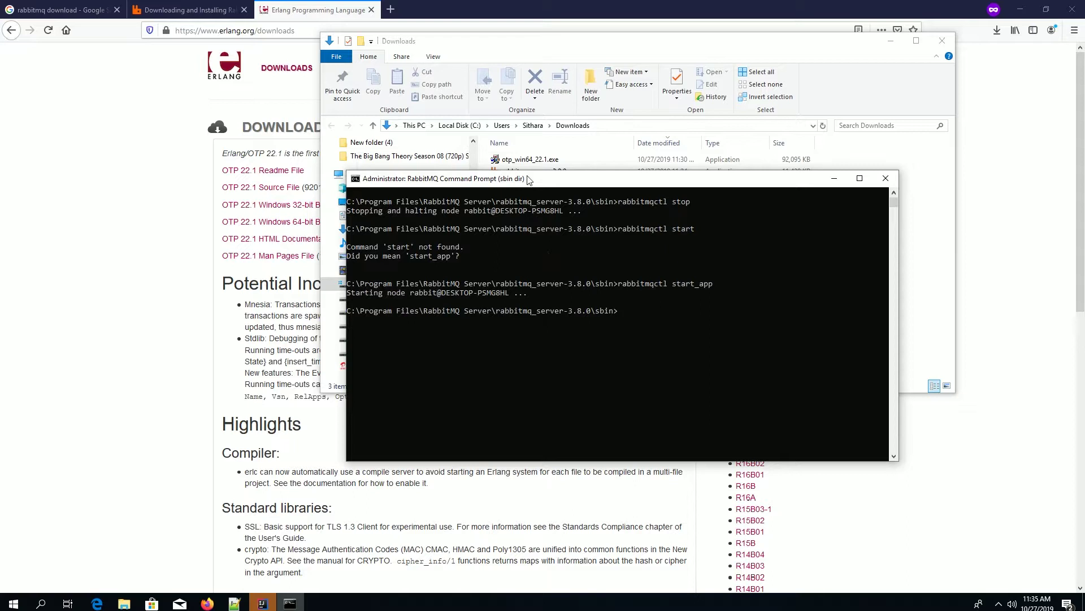
Switch to Firefox and open the Spring Initializr site start.spring.io in a new tab
{"action": "left_click", "coordinate": [390, 9]}
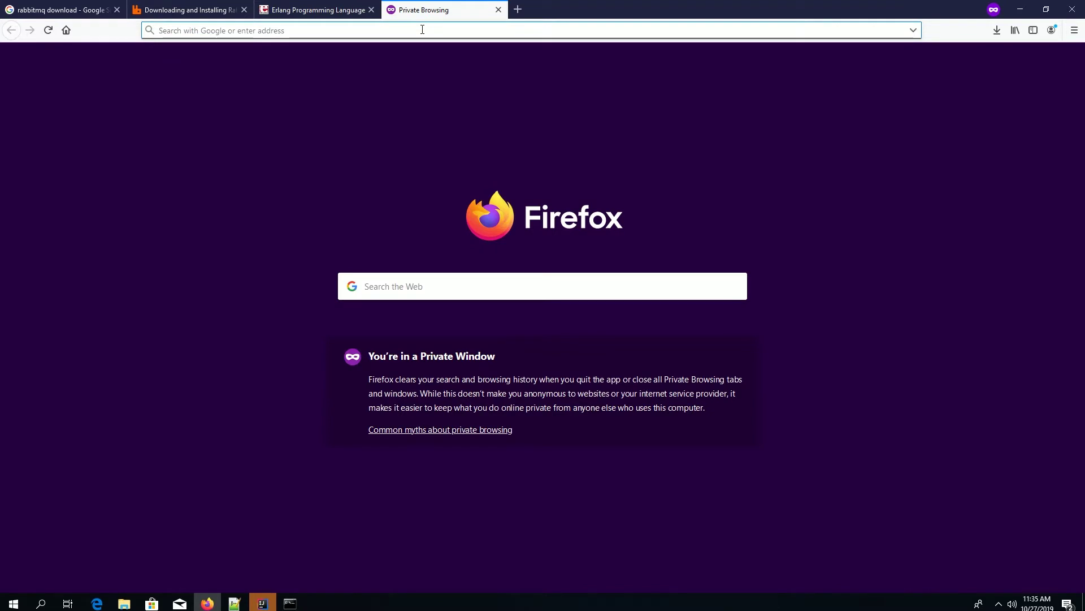
{"action": "type", "text": "start.sp"}
{"action": "key", "text": "Down"}
{"action": "key", "text": "Down"}
{"action": "key", "text": "Return"}
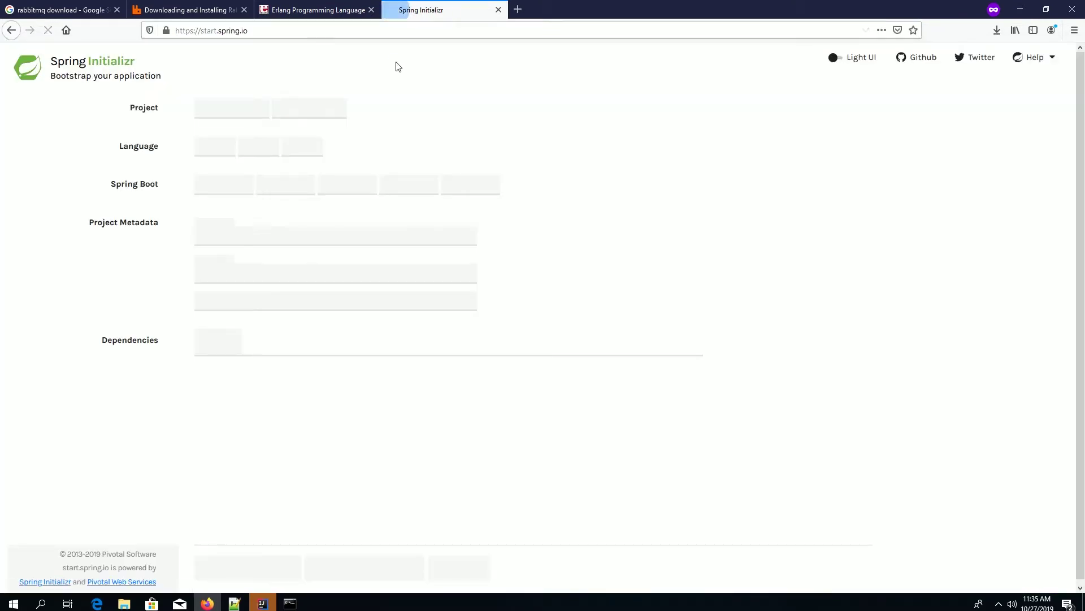
{"action": "left_click", "coordinate": [209, 30]}
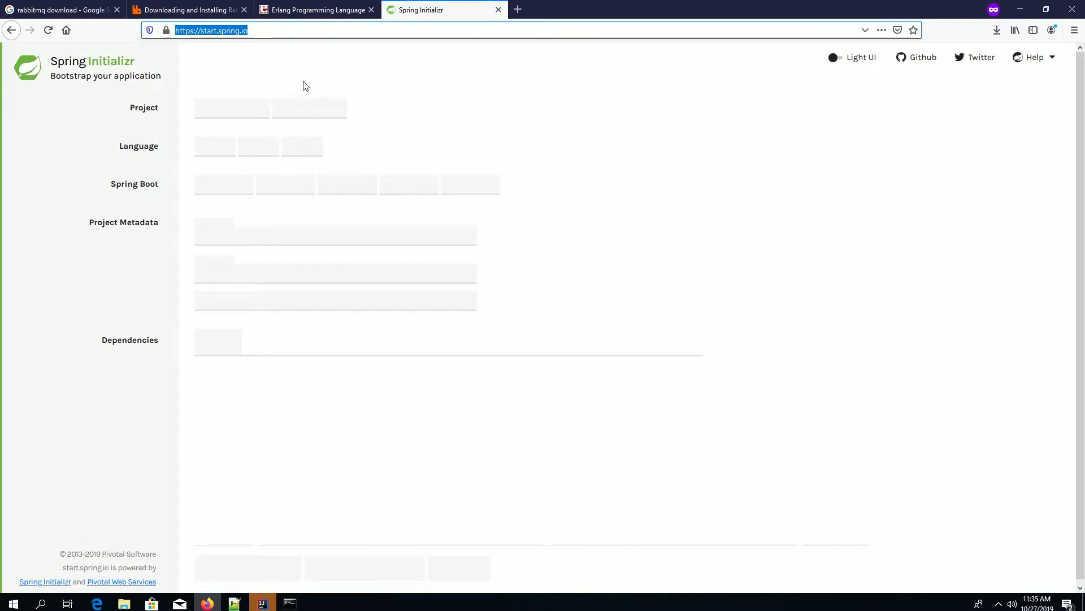
{"action": "left_click", "coordinate": [335, 93]}
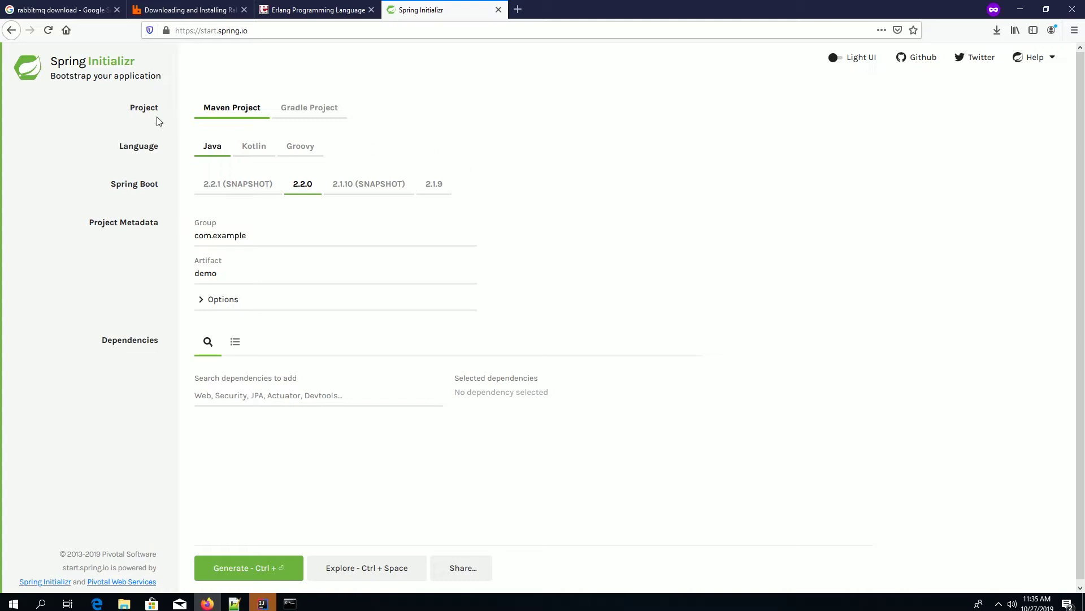
Choose Gradle Project as the project type for the new Spring Boot application
{"action": "left_click", "coordinate": [306, 111]}
{"action": "left_click", "coordinate": [240, 113]}
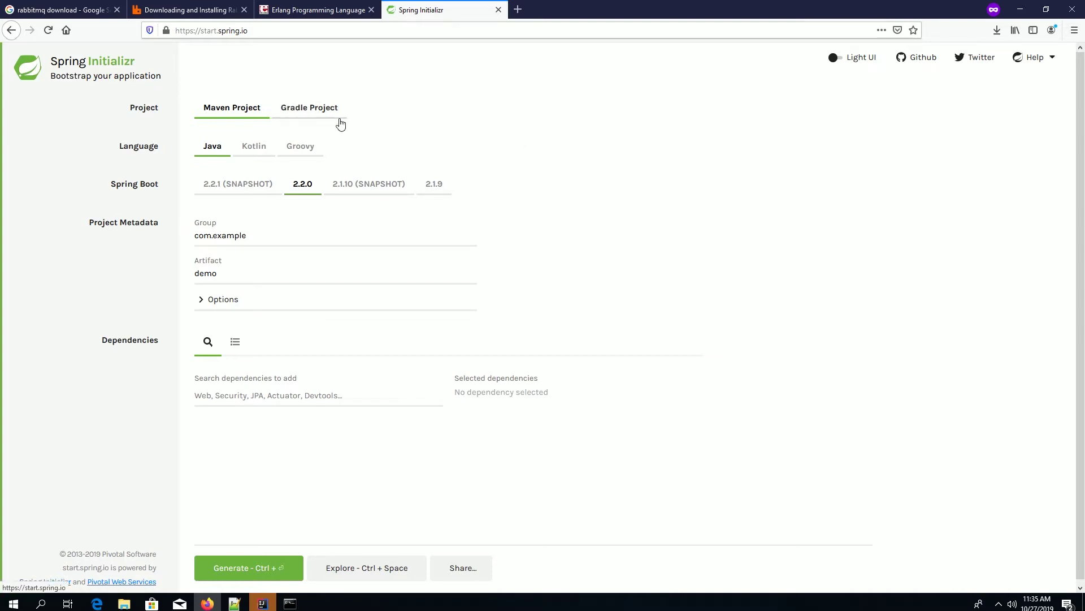
{"action": "left_click", "coordinate": [320, 116]}
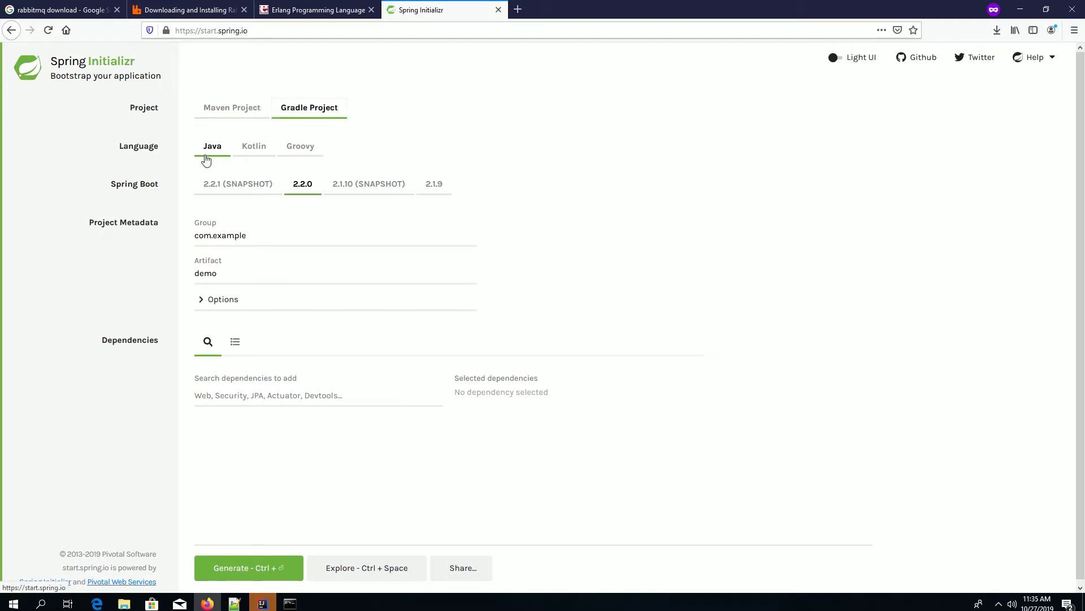
Set the project's group to com.rabbitmqexample and its artifact to rabbitmqexample
{"action": "double_click", "coordinate": [262, 236]}
{"action": "key", "text": "BackSpace"}
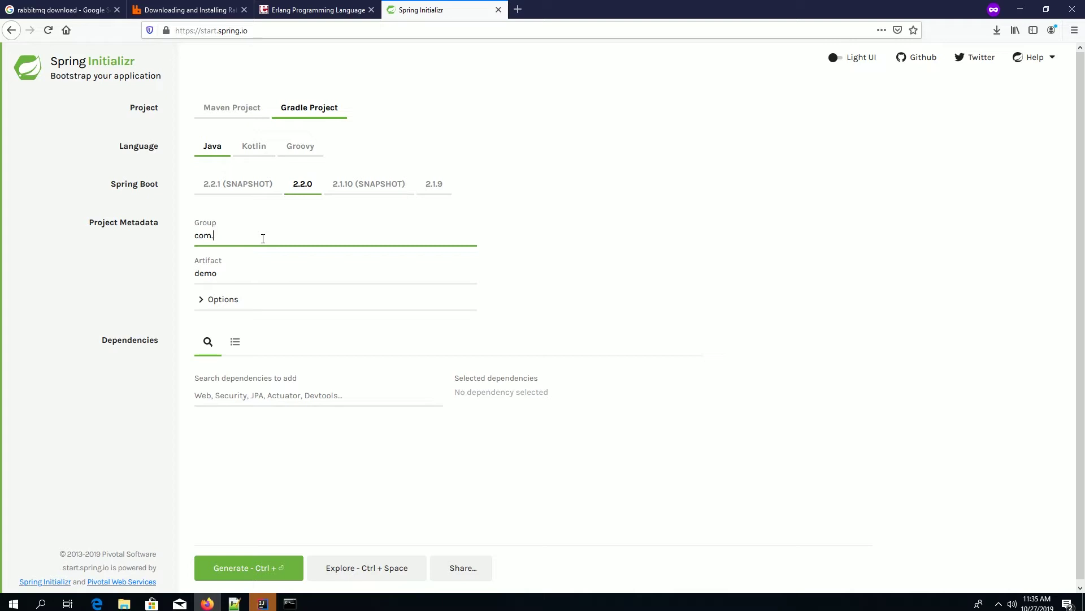
{"action": "type", "text": "rabbitmqexample"}
{"action": "double_click", "coordinate": [262, 281]}
{"action": "type", "text": "rabbitmq"}
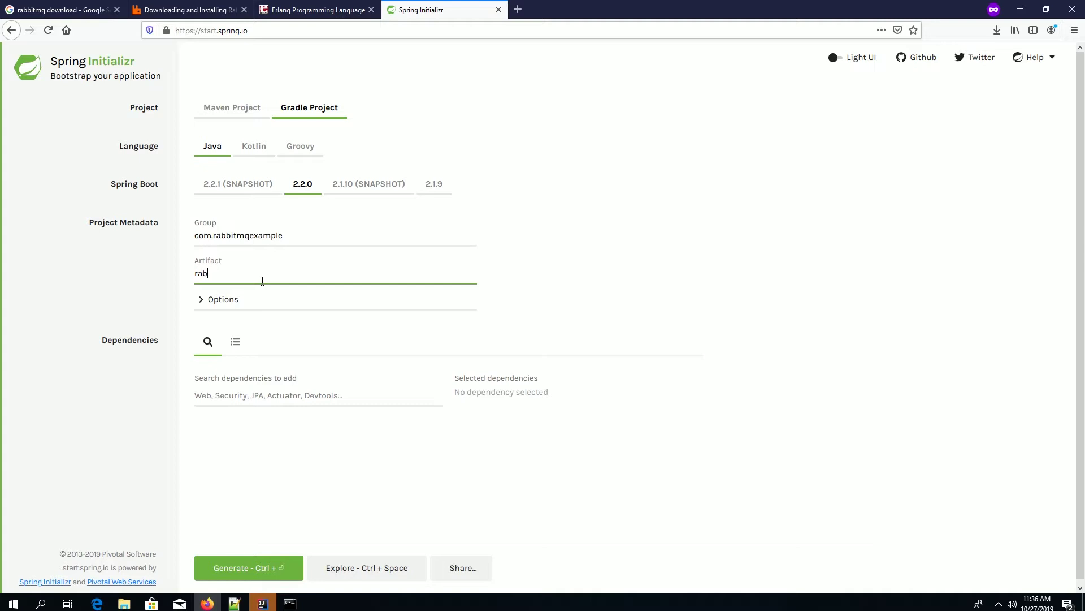
{"action": "type", "text": "example"}
Search the dependencies for RabbitMq and add Spring for RabbitMQ to the project
{"action": "scroll", "coordinate": [143, 313], "scroll_direction": "down", "scroll_amount": 1}
{"action": "left_click", "coordinate": [228, 388]}
{"action": "left_click_drag", "start_coordinate": [97, 337], "coordinate": [261, 338]}
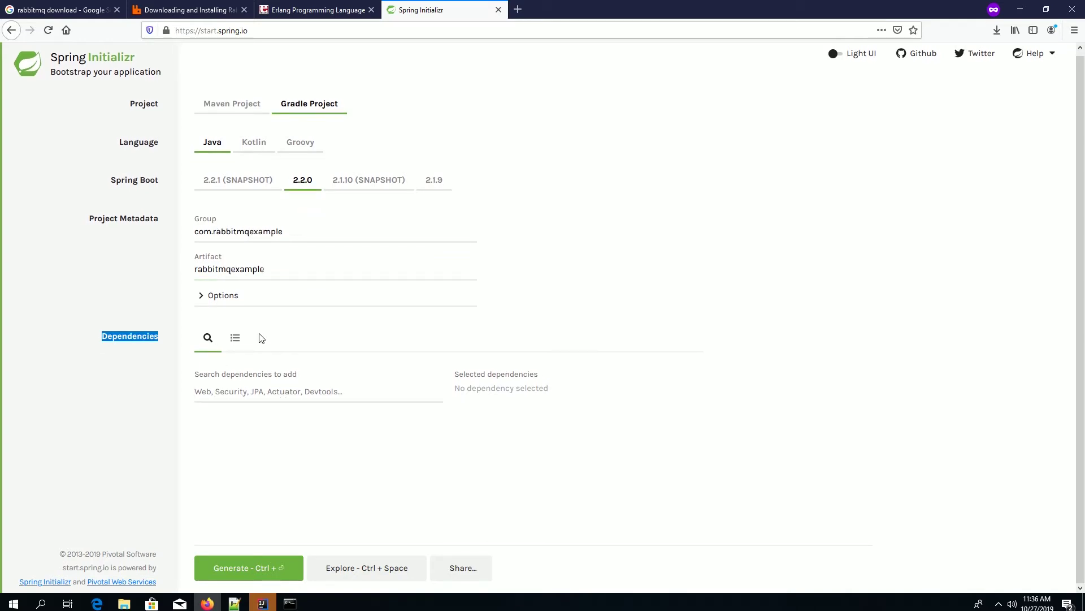
{"action": "left_click", "coordinate": [148, 434]}
{"action": "left_click", "coordinate": [271, 392]}
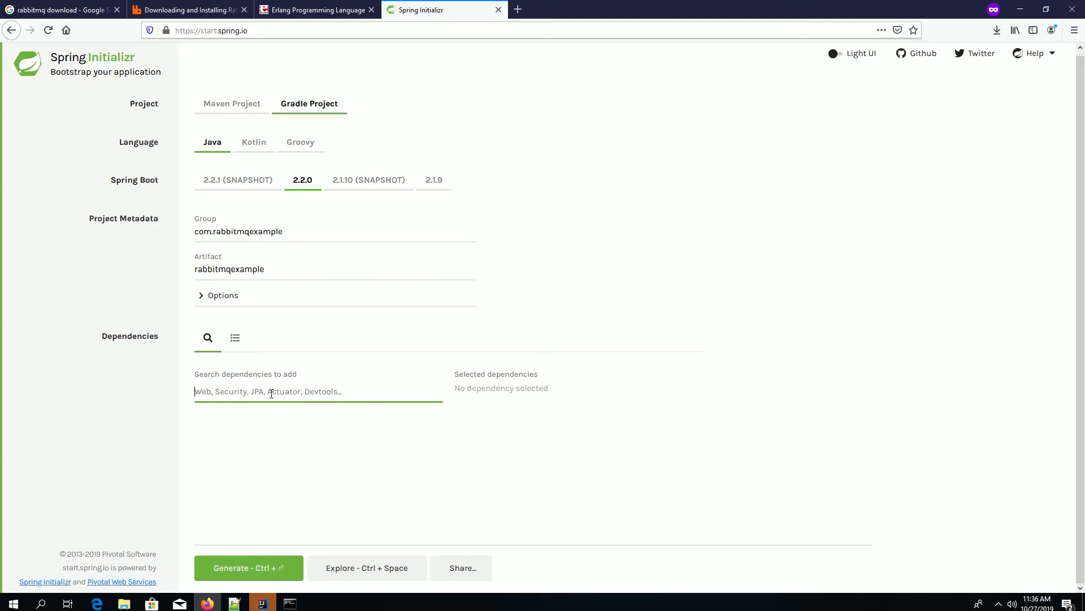
{"action": "type", "text": "R"}
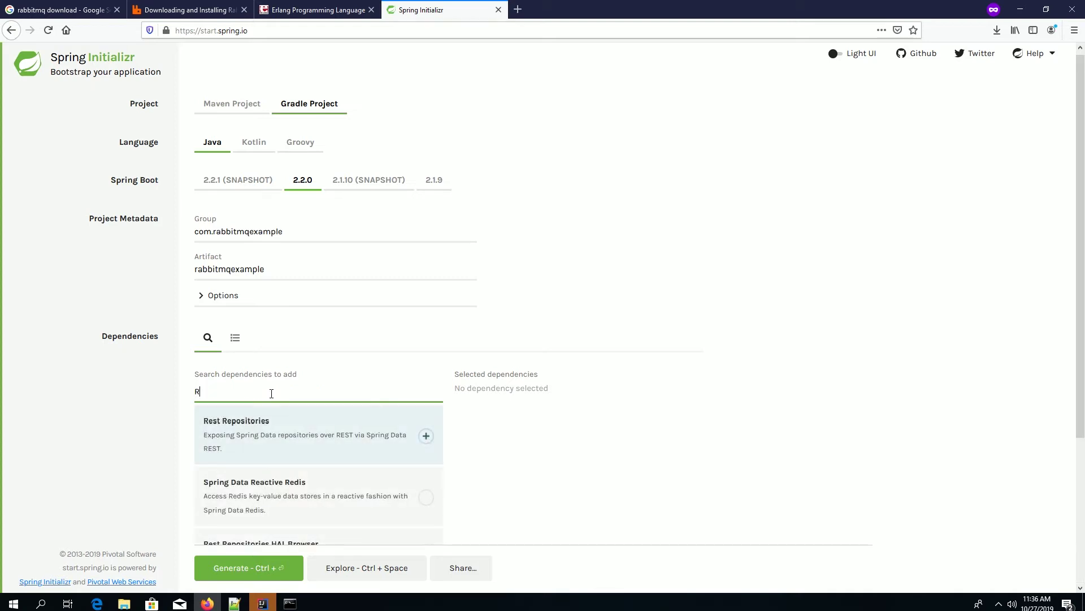
{"action": "type", "text": "abbit"}
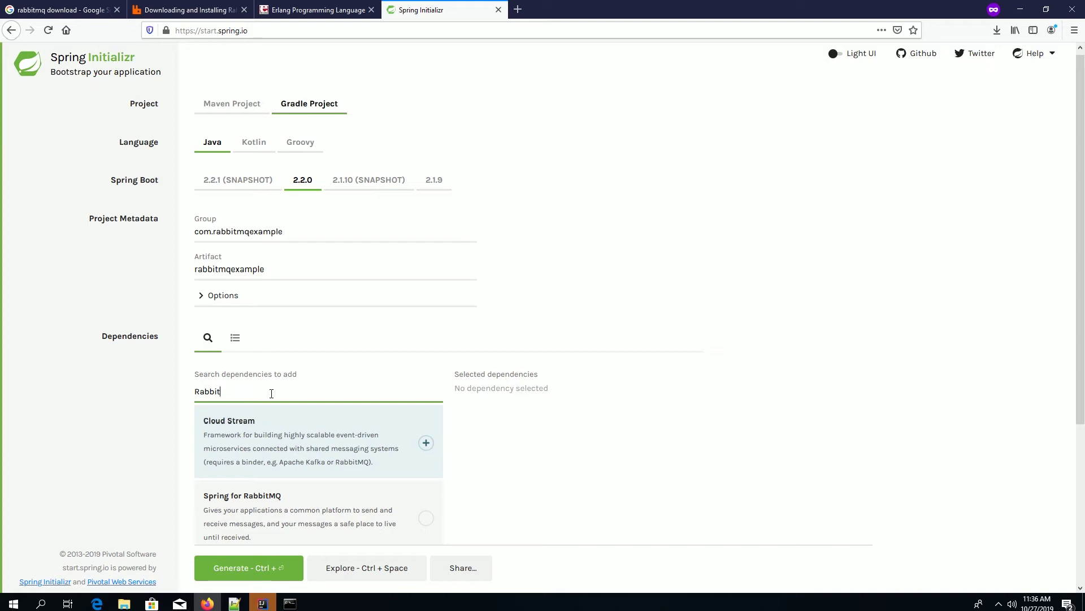
{"action": "type", "text": "Mq"}
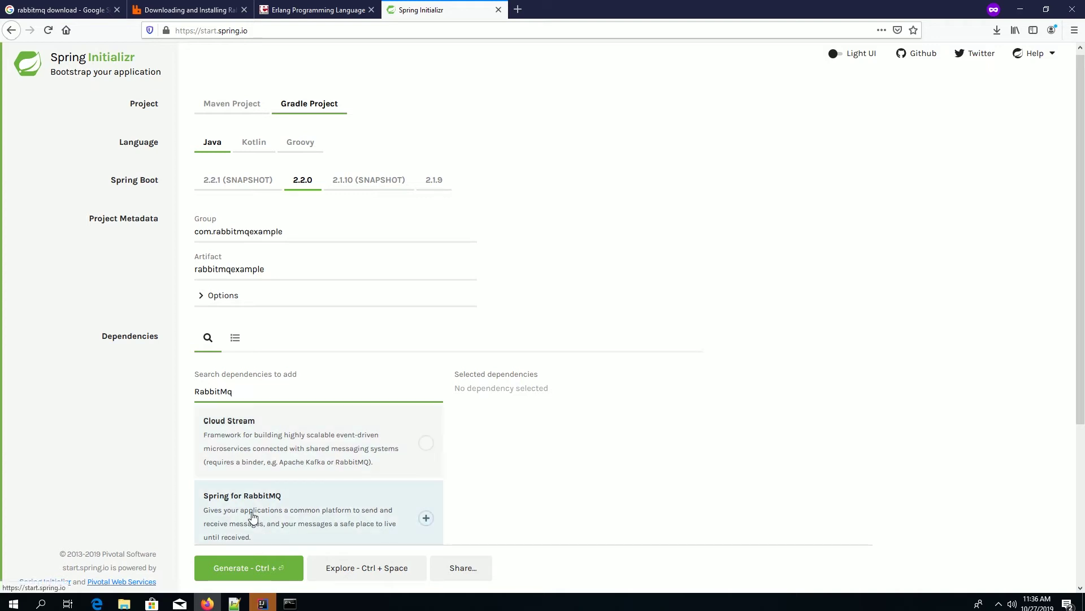
{"action": "left_click", "coordinate": [306, 512]}
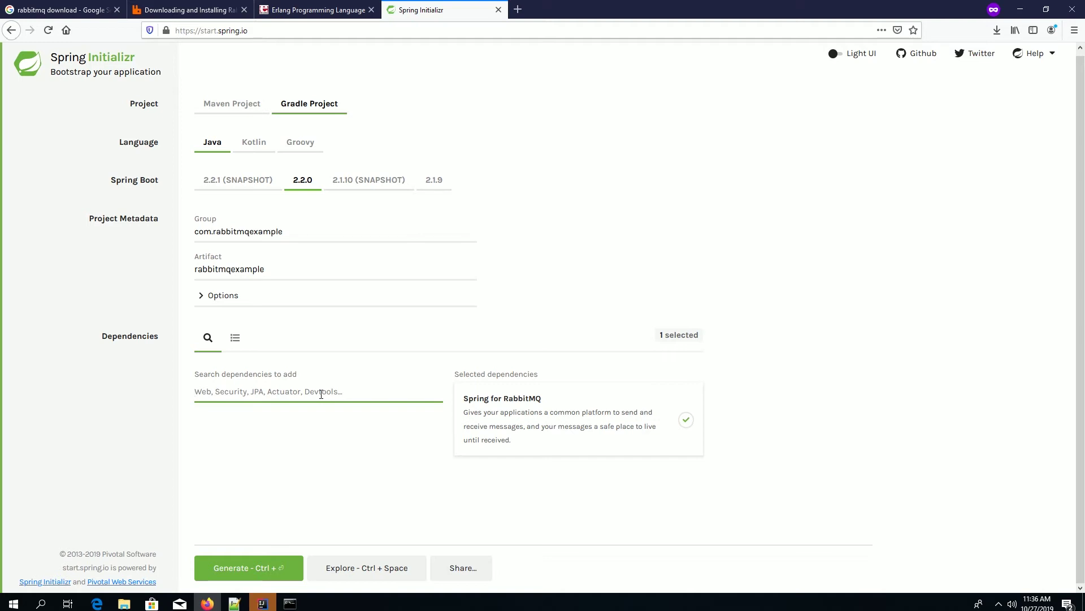
Search the dependencies for Web and add Spring Web to the project
{"action": "type", "text": "Web"}
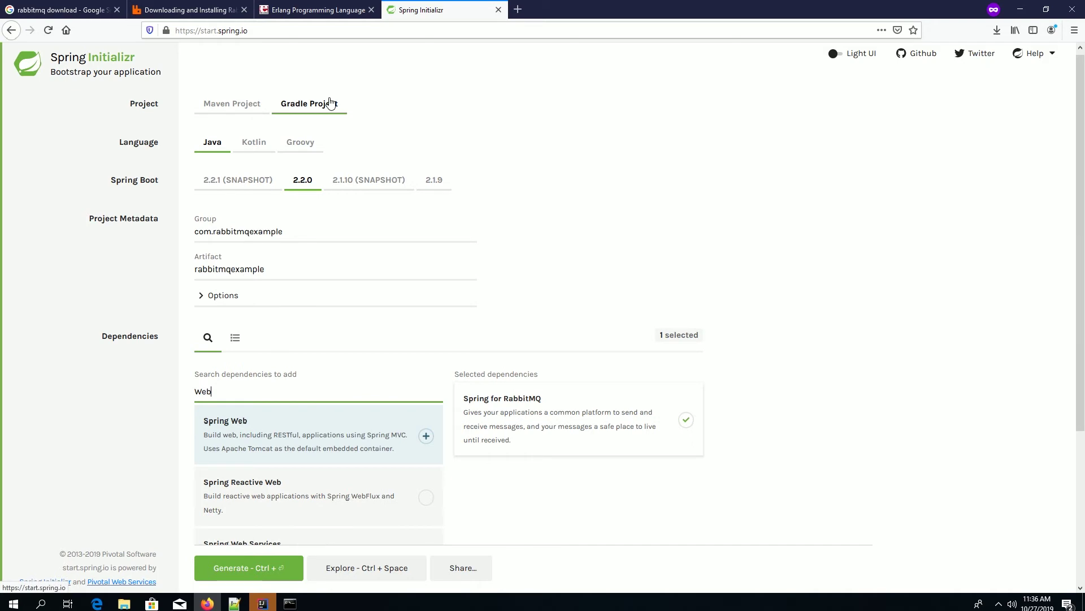
{"action": "scroll", "coordinate": [361, 424], "scroll_direction": "down", "scroll_amount": 2}
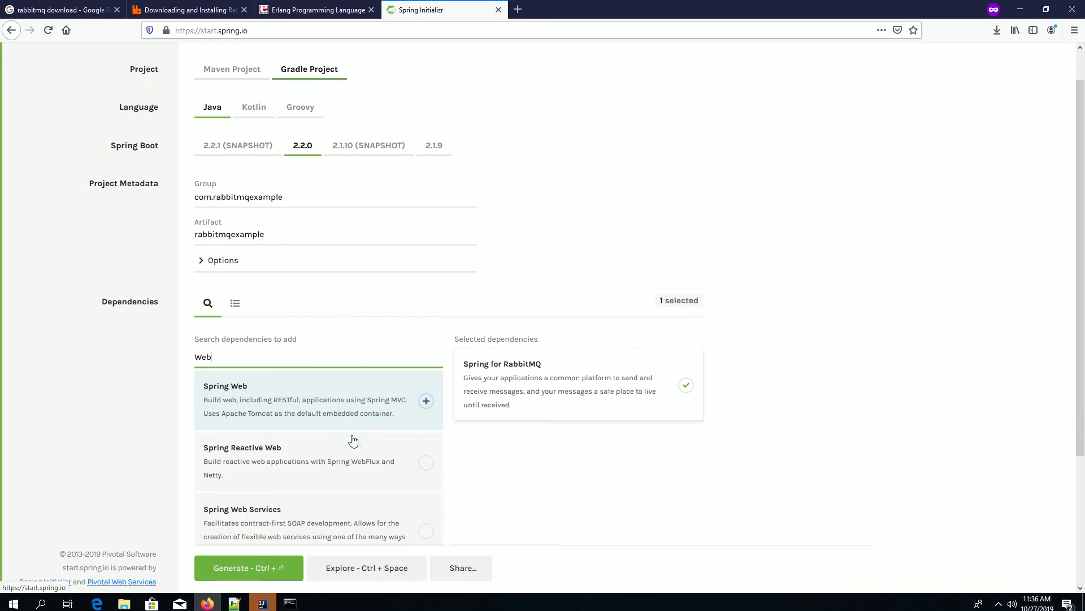
{"action": "left_click", "coordinate": [330, 383]}
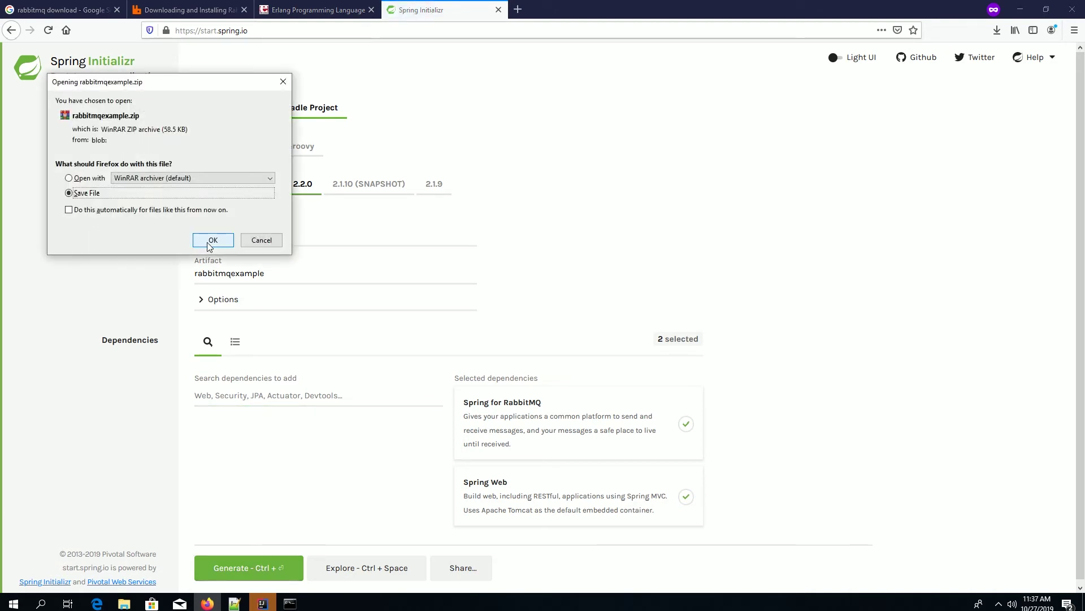
Generate the project, save it as rabbitmqexample.zip, and show the downloaded archive in its folder
{"action": "left_click", "coordinate": [213, 240]}
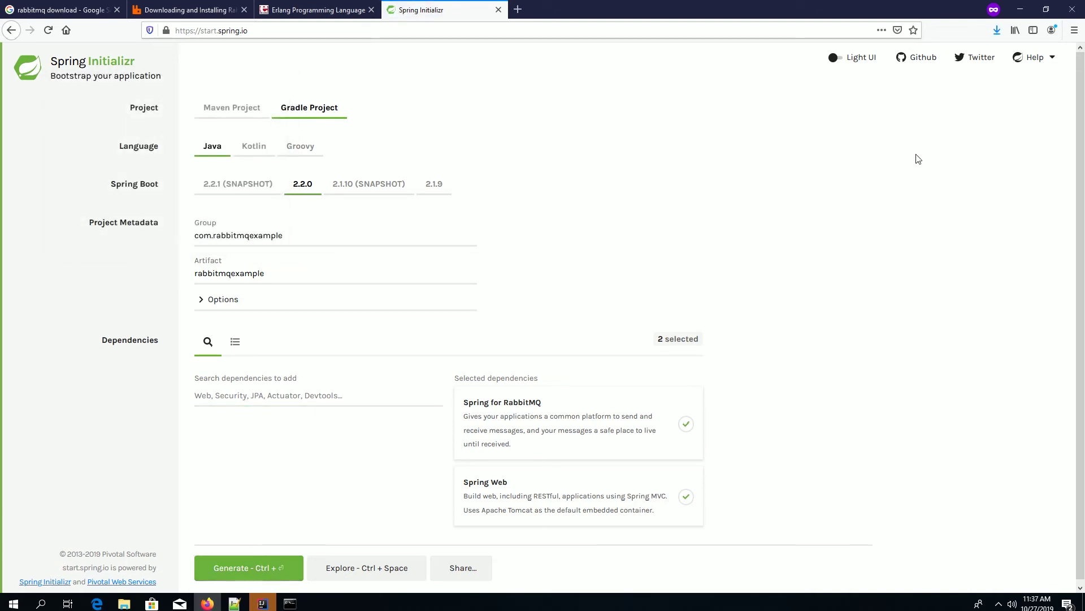
{"action": "left_click", "coordinate": [997, 30]}
{"action": "left_click", "coordinate": [994, 64]}
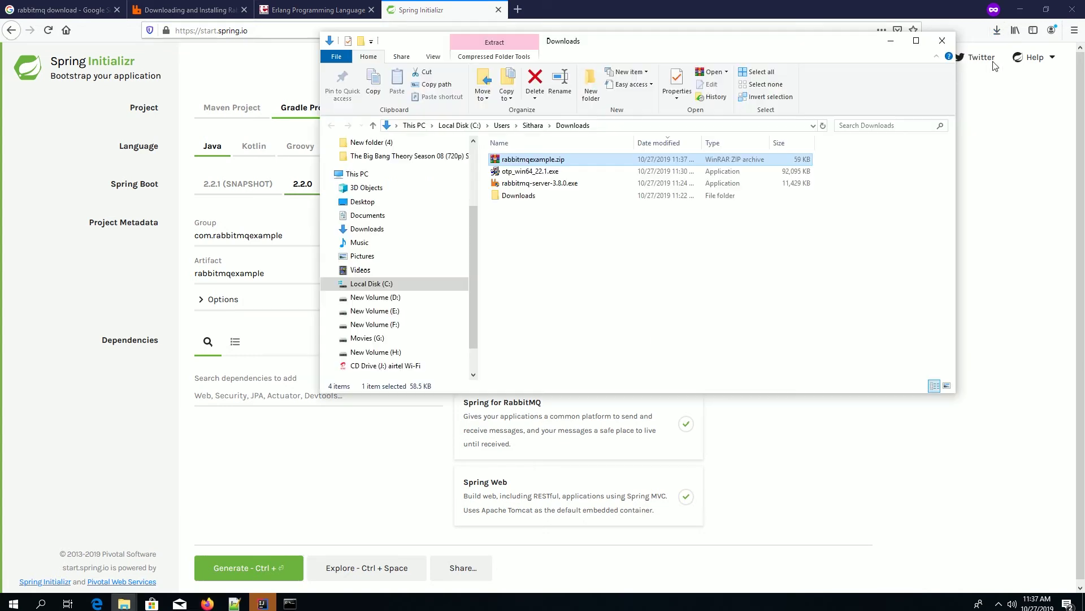
Extract rabbitmqexample.zip into its own rabbitmqexample folder and open the project folder nested inside it
{"action": "right_click", "coordinate": [530, 164]}
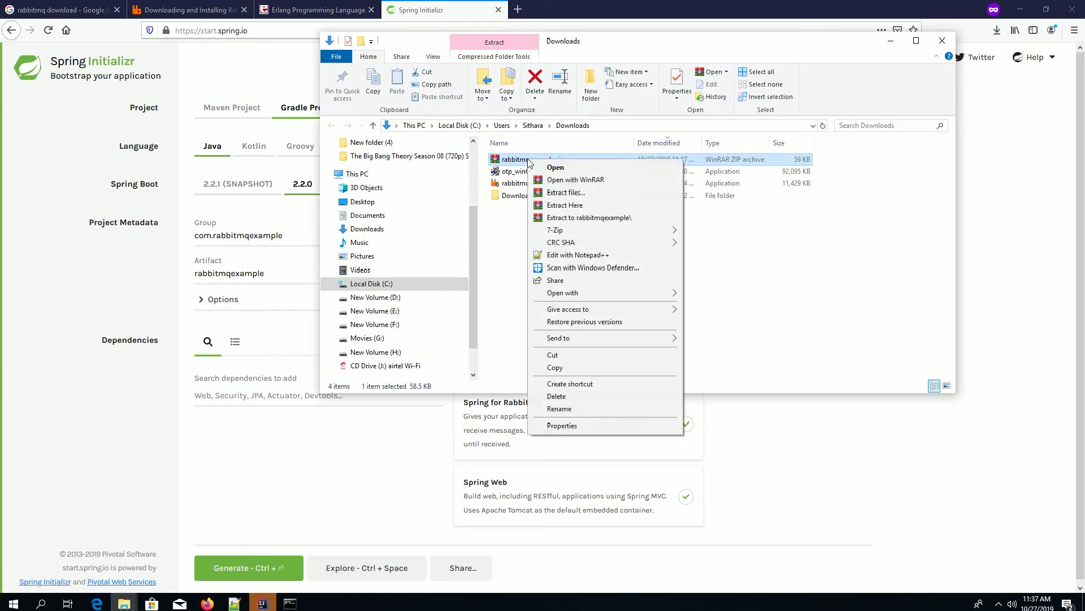
{"action": "left_click", "coordinate": [567, 220]}
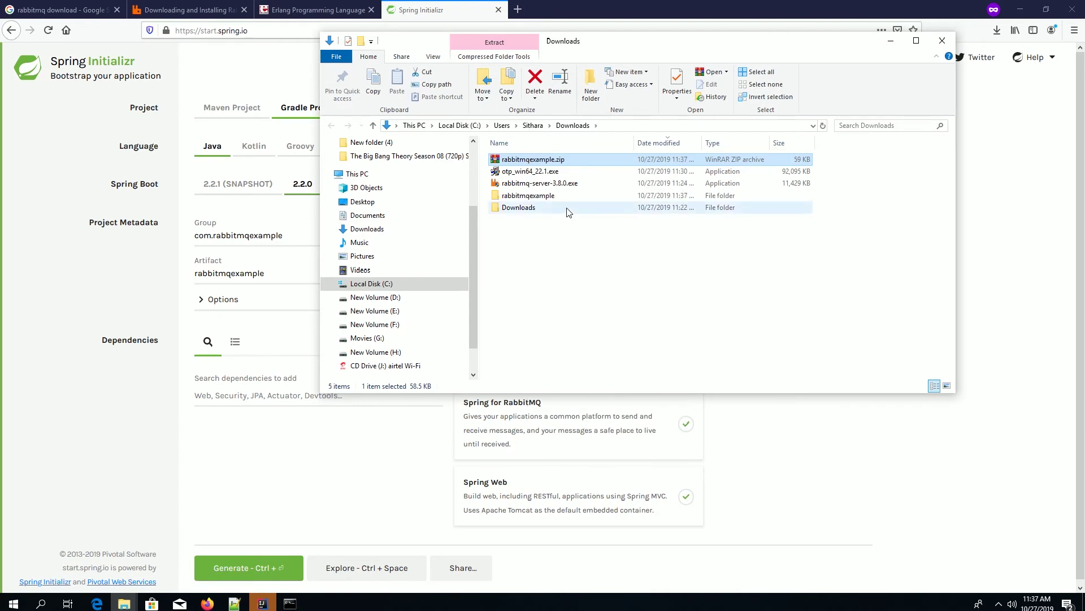
{"action": "double_click", "coordinate": [558, 195]}
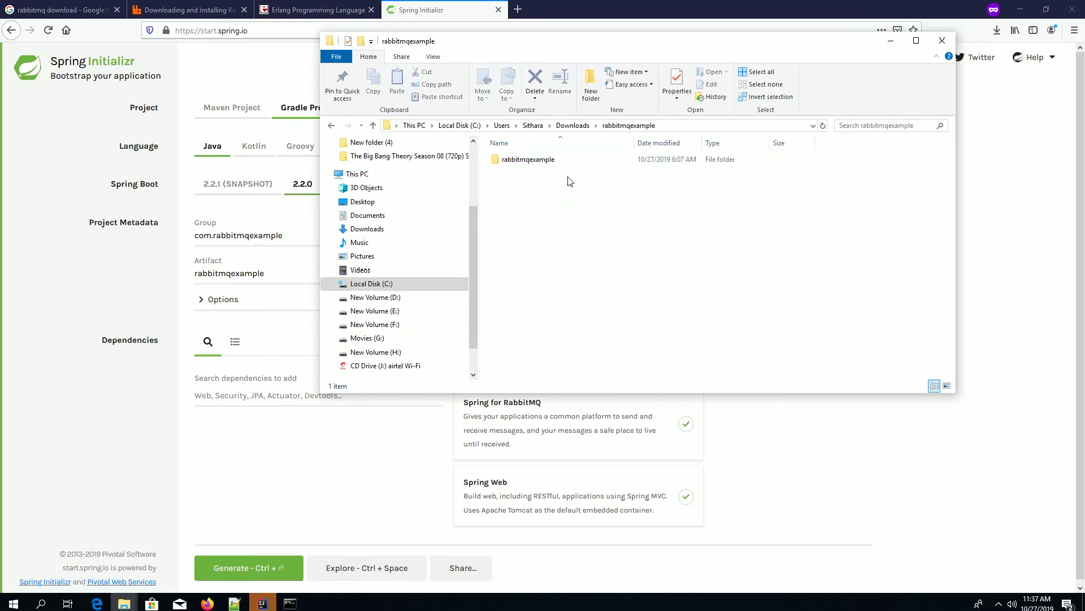
{"action": "double_click", "coordinate": [620, 163]}
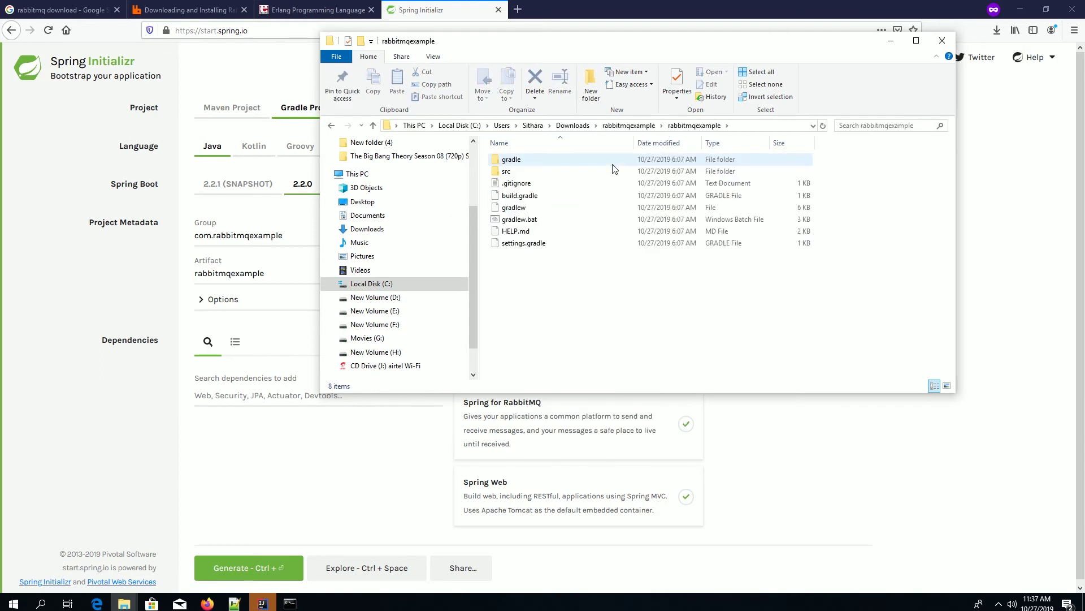
Return to the outer rabbitmqexample folder and copy its full path
{"action": "left_click", "coordinate": [331, 126]}
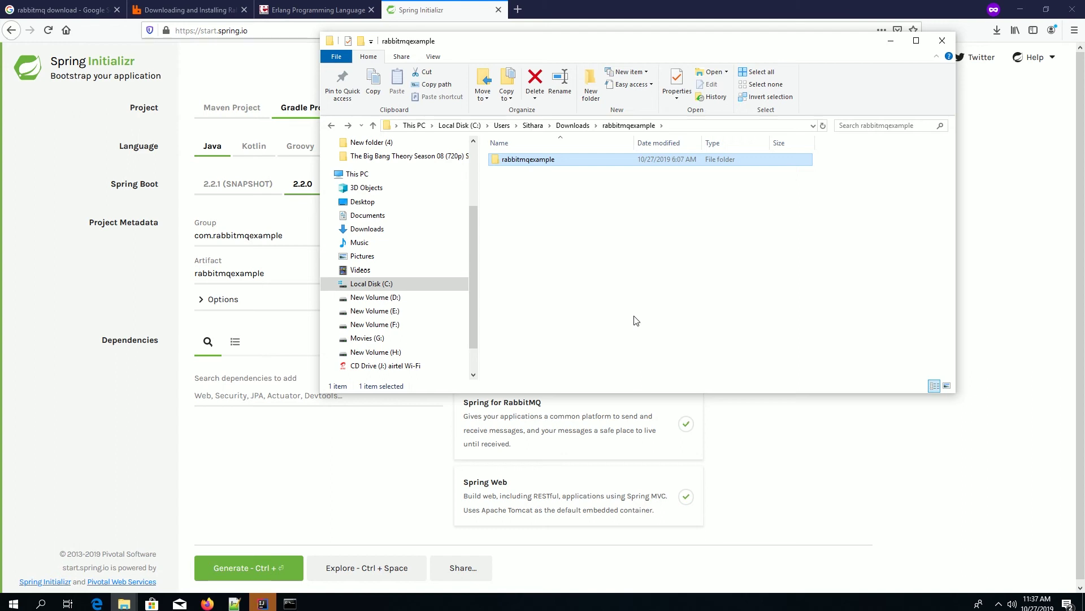
{"action": "left_click", "coordinate": [690, 129]}
{"action": "key", "text": "ctrl+c"}
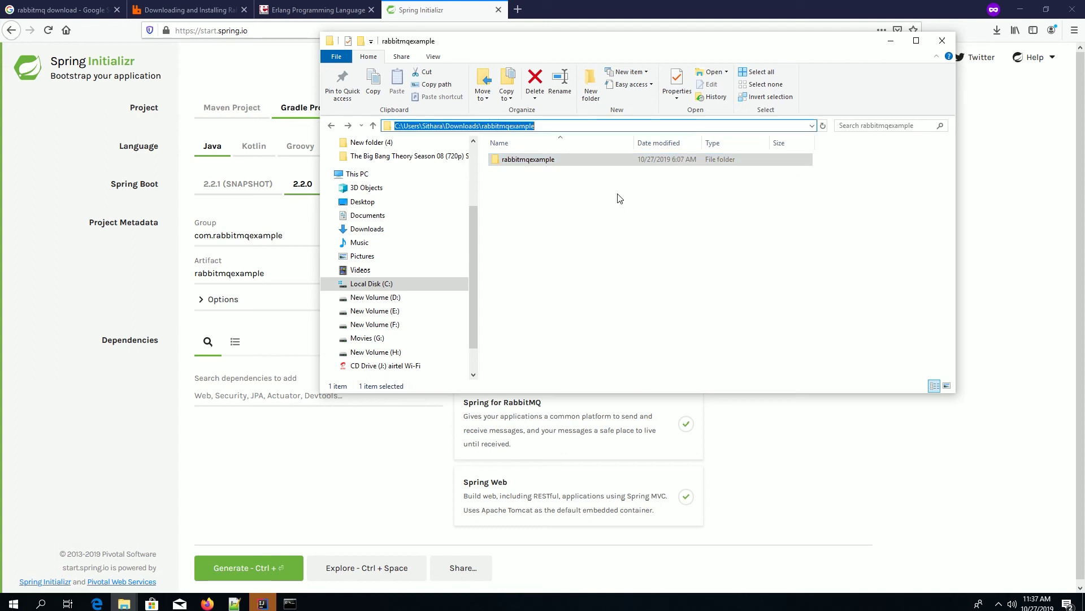
{"action": "left_click", "coordinate": [566, 255]}
Switch to IntelliJ IDEA, dismiss the Tip of the Day, and collapse the demo project tree
{"action": "left_click", "coordinate": [263, 603]}
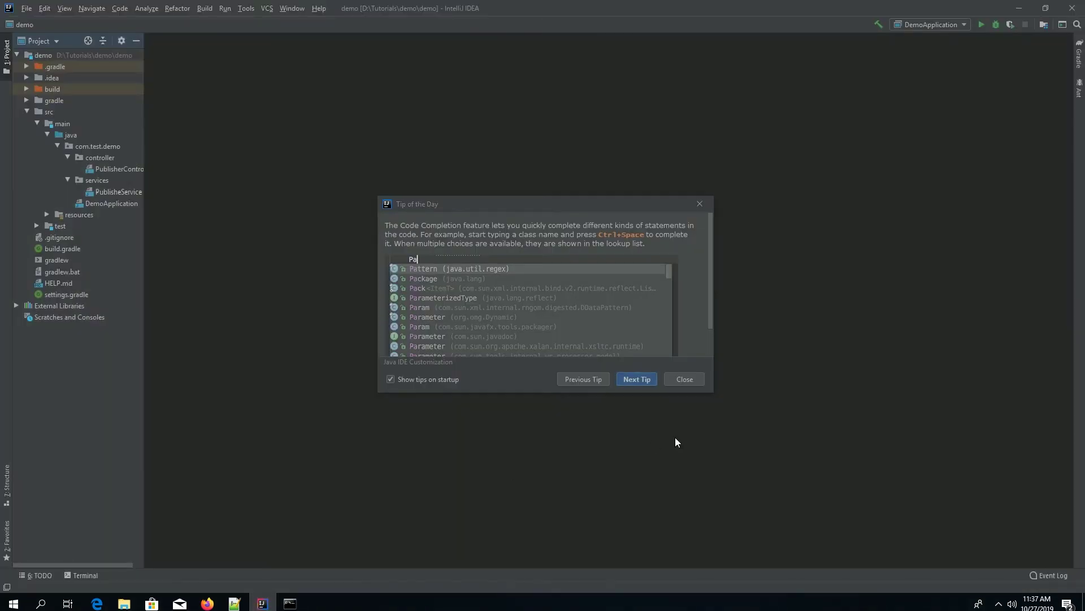
{"action": "left_click", "coordinate": [685, 379]}
{"action": "left_click", "coordinate": [16, 55]}
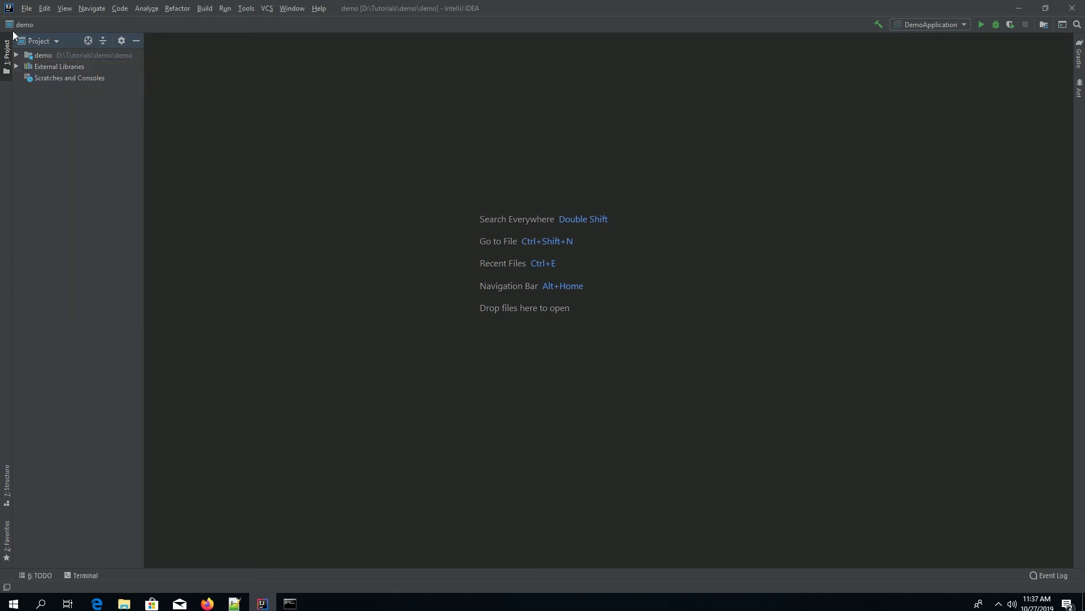
Open the extracted rabbitmqexample folder from the copied path as a project, replacing the demo project in the current window
{"action": "left_click", "coordinate": [26, 9]}
{"action": "left_click", "coordinate": [39, 34]}
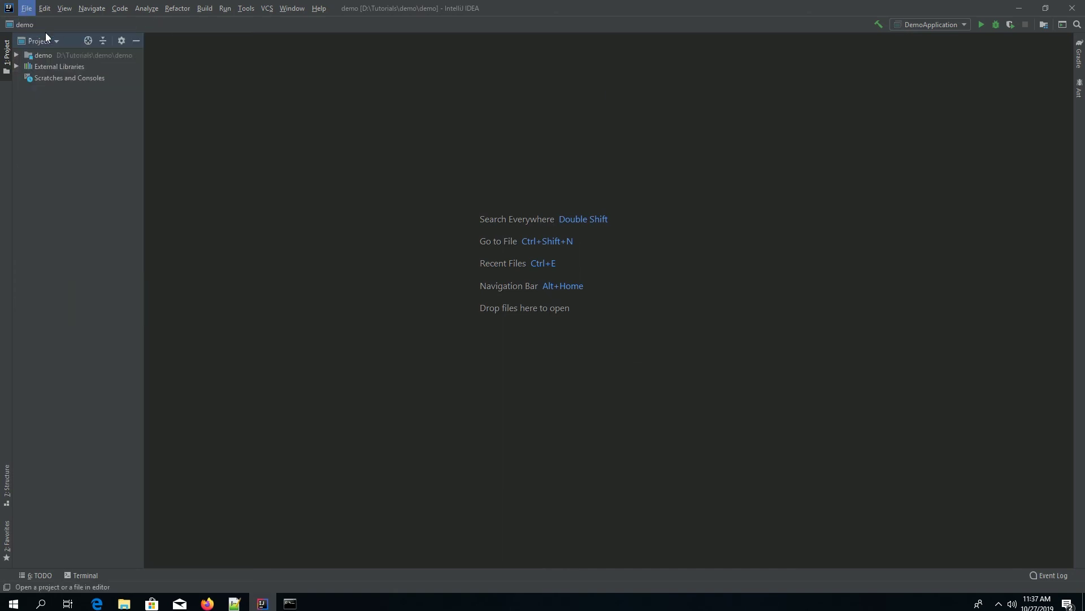
{"action": "key", "text": "ctrl+v"}
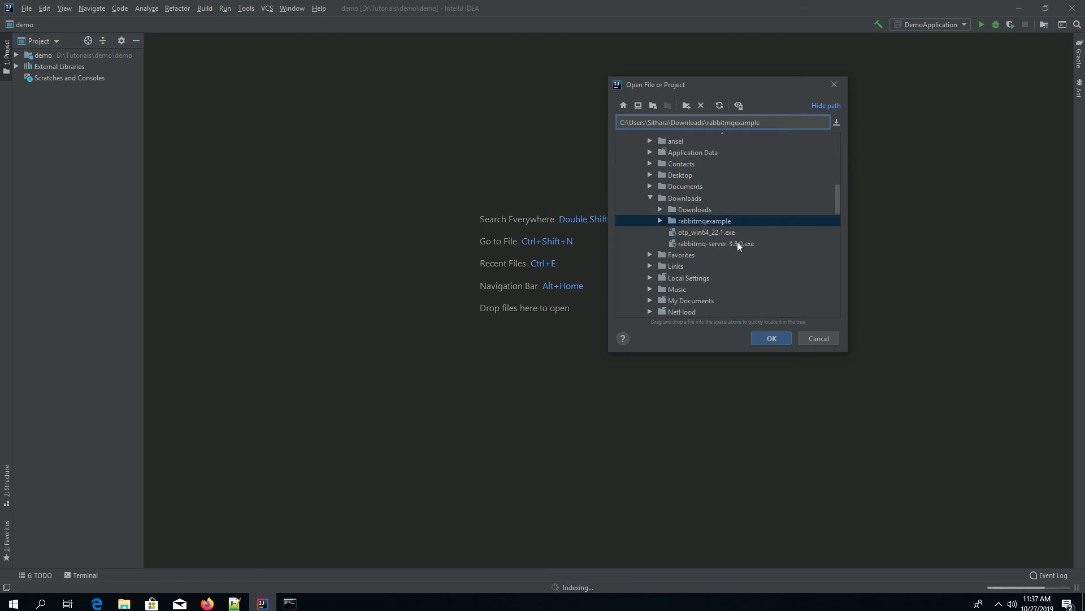
{"action": "double_click", "coordinate": [708, 222]}
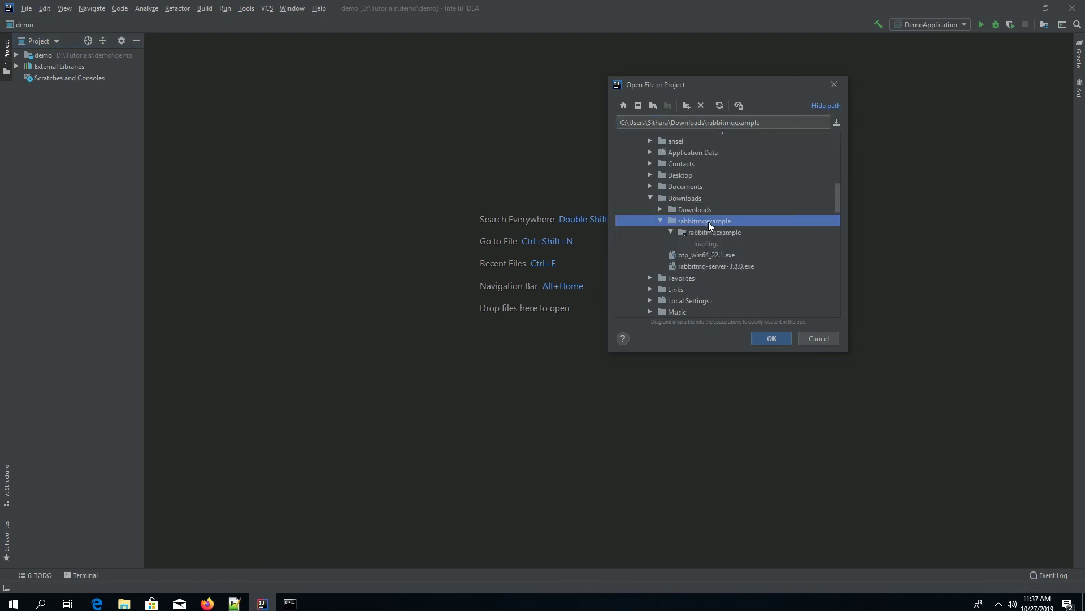
{"action": "left_click", "coordinate": [720, 233]}
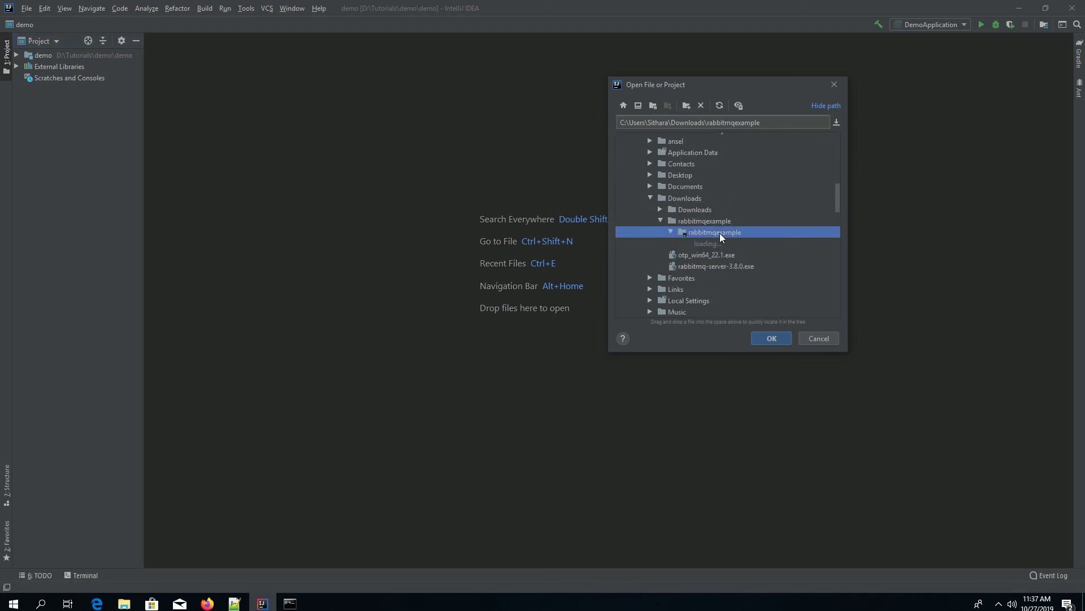
{"action": "left_click", "coordinate": [772, 341]}
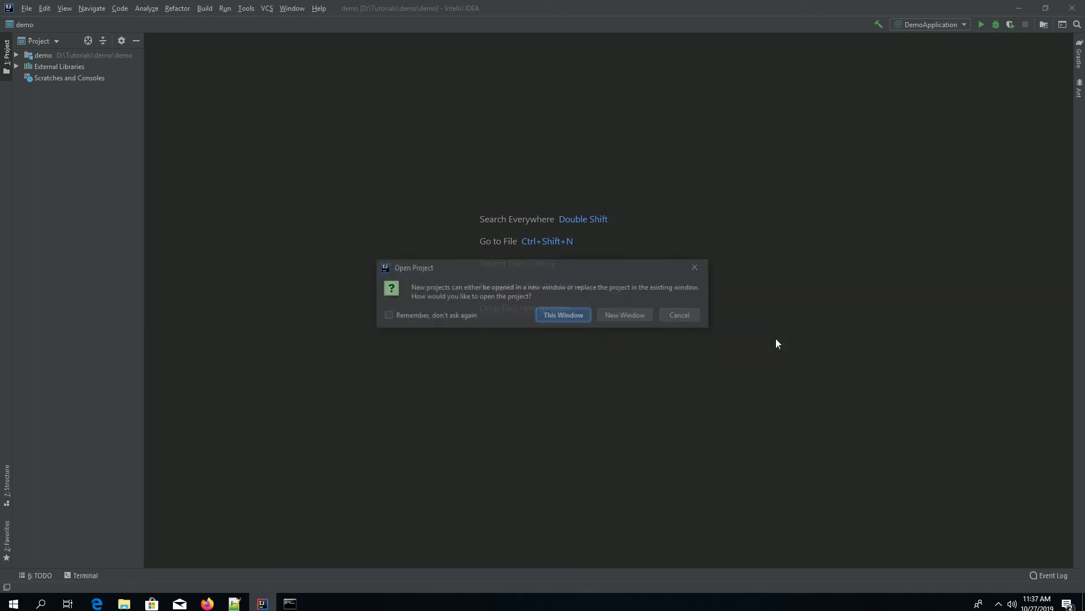
{"action": "left_click", "coordinate": [569, 312]}
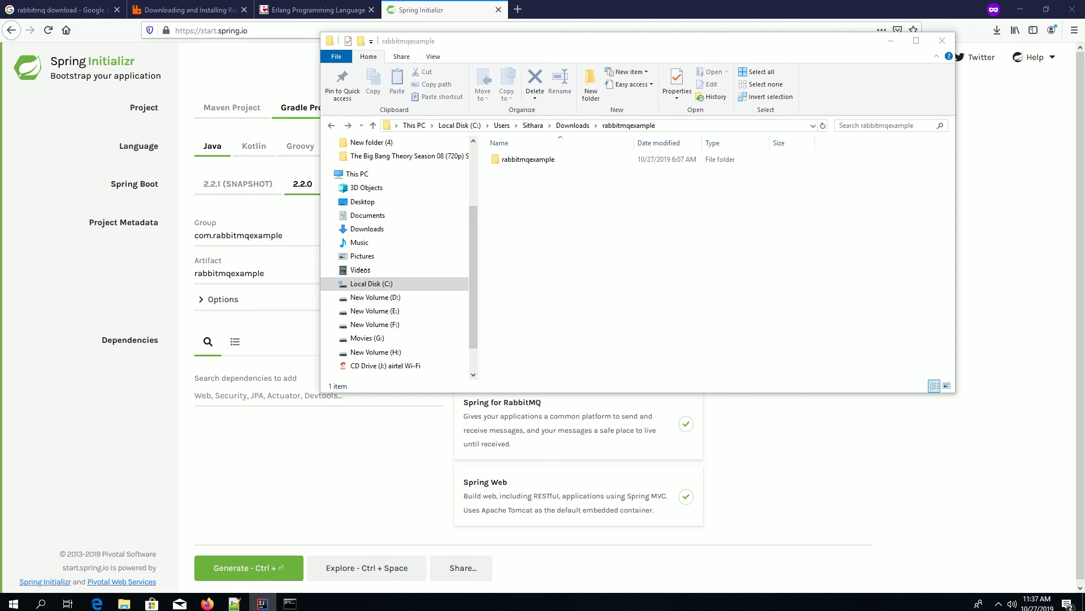
{"action": "left_click", "coordinate": [257, 603]}
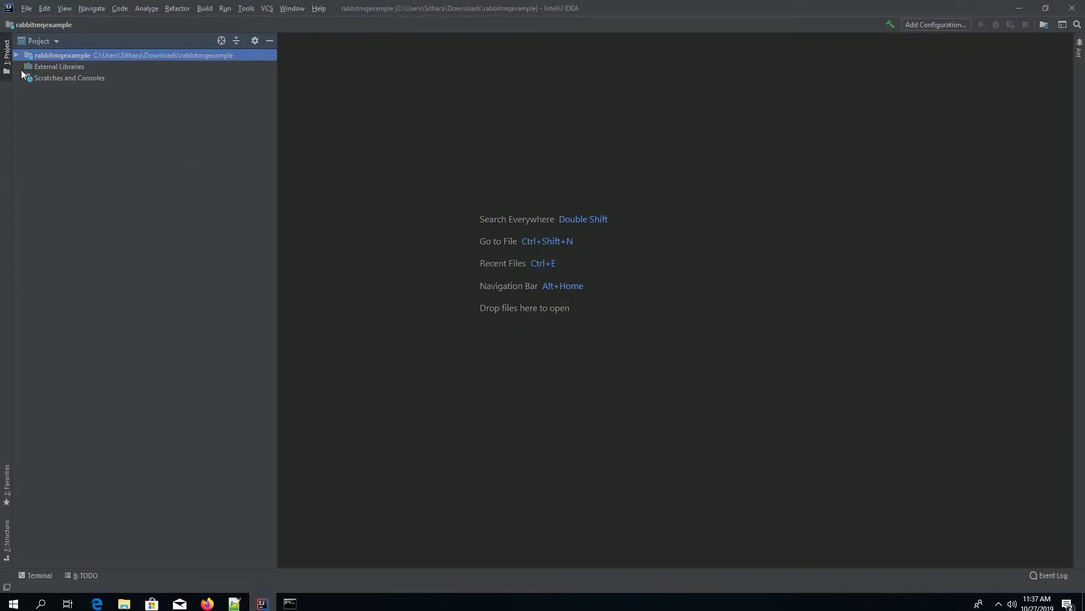
Expand the project tree through src/main/java to the com.rabbitmqexample.rabbitmqexample package and open RabbitmqexampleApplication.java in the editor
{"action": "left_click", "coordinate": [17, 55]}
{"action": "left_click", "coordinate": [27, 66]}
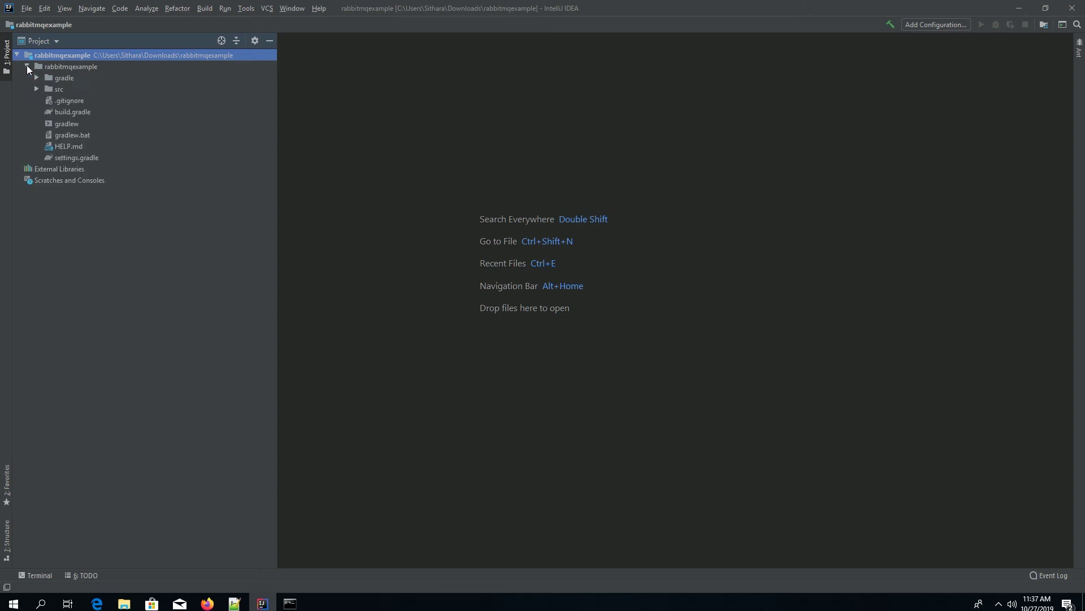
{"action": "left_click", "coordinate": [37, 89]}
{"action": "left_click", "coordinate": [48, 100]}
{"action": "left_click", "coordinate": [56, 111]}
{"action": "left_click", "coordinate": [68, 124]}
{"action": "left_click", "coordinate": [81, 134]}
{"action": "left_click", "coordinate": [77, 135]}
{"action": "left_click", "coordinate": [89, 146]}
{"action": "left_click", "coordinate": [125, 158]}
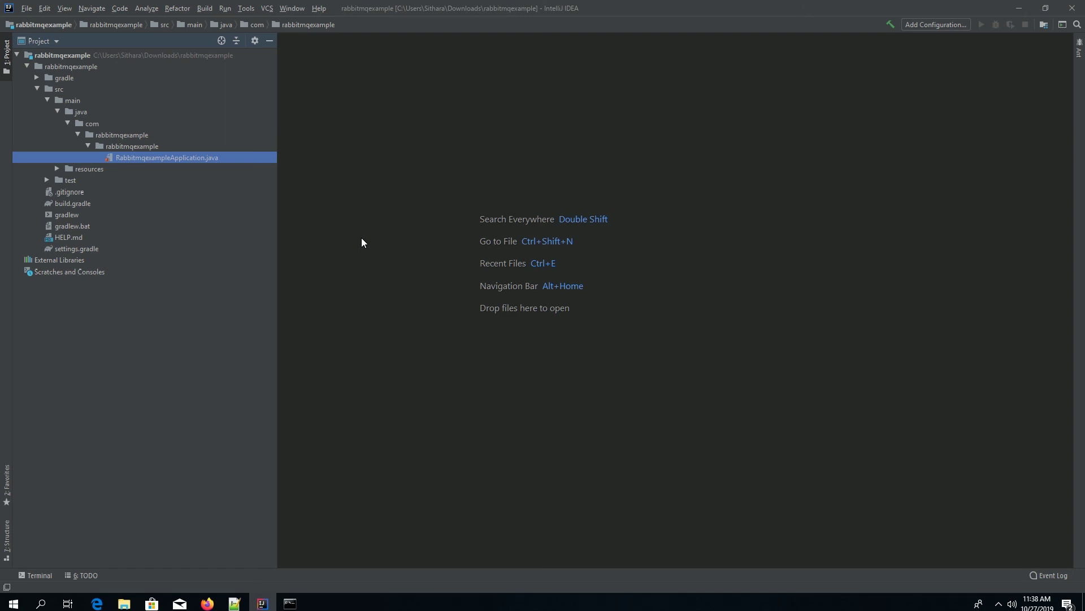
{"action": "double_click", "coordinate": [150, 156]}
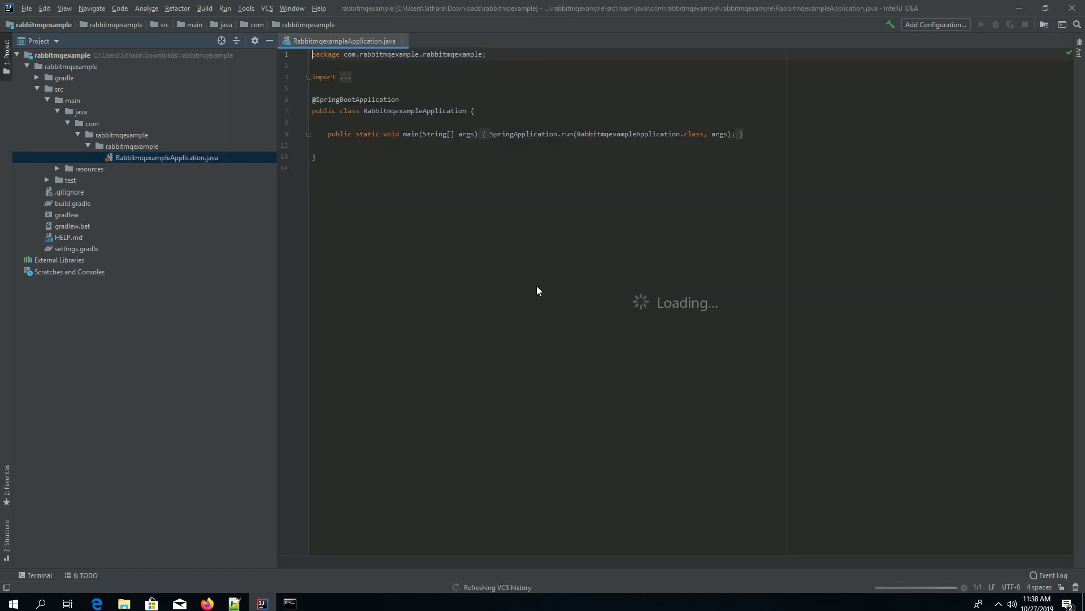